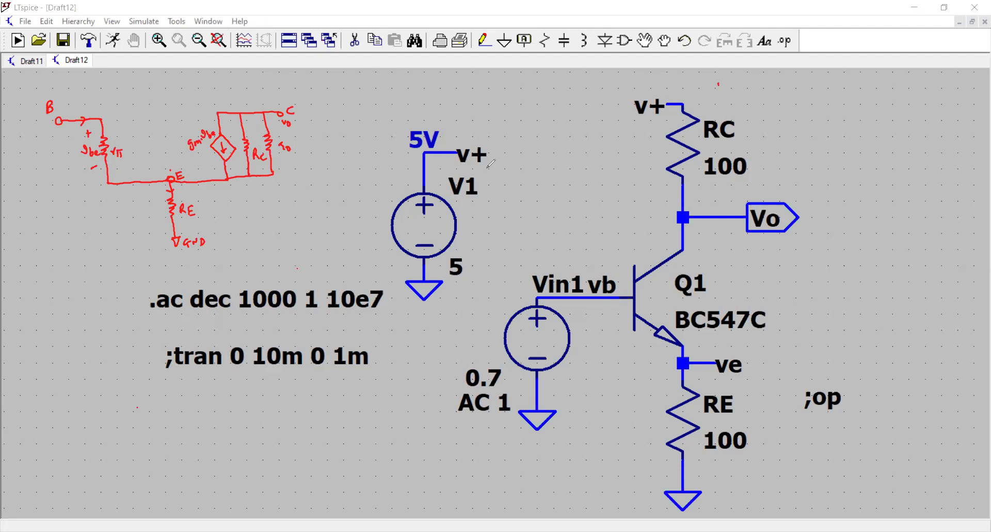
- Write 'CE' in red above the amplifier with an arrow pointing to it
drag(525, 79, 524, 89)
drag(528, 79, 527, 90)
drag(528, 79, 537, 78)
drag(528, 83, 549, 111)
- Underline RE and write 'emitter degeneration resistor' beside its 100 value
drag(713, 421, 728, 419)
drag(776, 434, 915, 429)
click(918, 433)
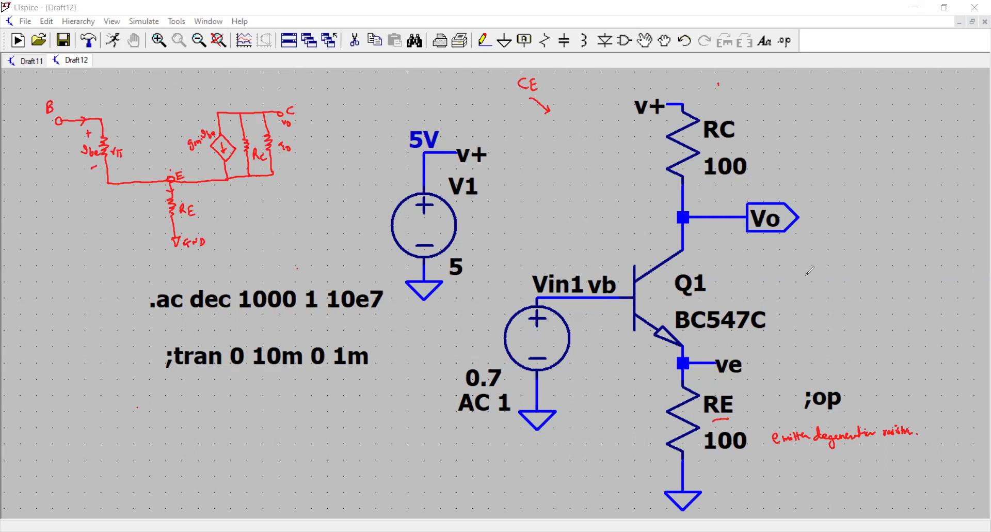
- Write Vo/Vin = -gm·Rc and -gm·Rc/(gm·RE+1) ≈ -Rc/RE in red, with a brace
mouse_move(788, 254)
mouse_down()
mouse_move(799, 280)
mouse_move(808, 266)
mouse_move(798, 260)
mouse_move(802, 284)
mouse_move(846, 247)
mouse_move(882, 249)
mouse_move(843, 269)
mouse_move(884, 263)
mouse_move(853, 281)
mouse_move(888, 283)
mouse_move(932, 245)
mouse_move(943, 249)
mouse_move(948, 274)
mouse_up()
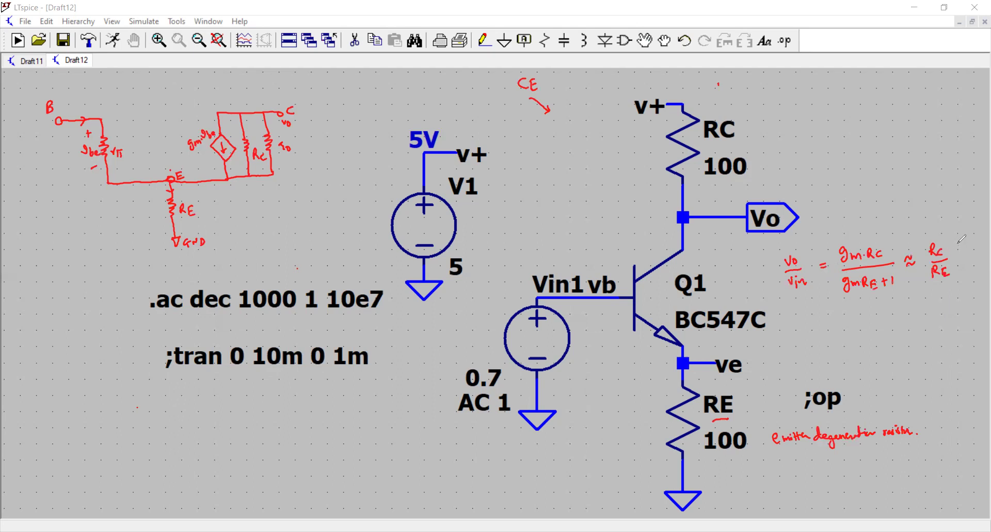
drag(961, 242, 962, 277)
drag(727, 141, 736, 136)
mouse_move(827, 146)
mouse_down()
mouse_move(841, 154)
mouse_move(836, 168)
mouse_move(862, 153)
mouse_up()
click(919, 251)
mouse_move(867, 150)
mouse_down()
mouse_move(918, 145)
mouse_move(918, 154)
mouse_up()
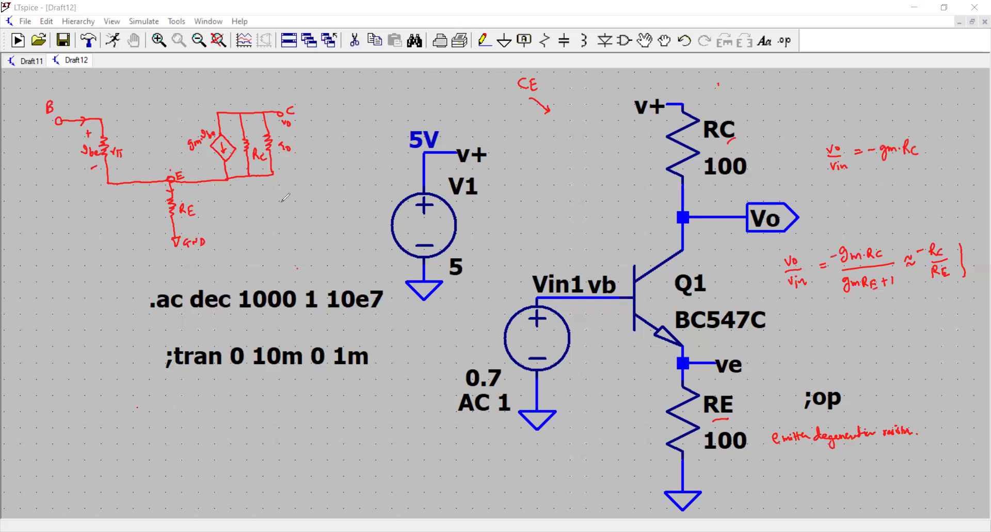
- Draw red arrows pointing to the small-signal sketch and the Vo node
drag(327, 137, 340, 135)
mouse_move(325, 143)
mouse_down()
mouse_move(340, 142)
mouse_move(313, 140)
mouse_move(333, 159)
mouse_up()
drag(653, 201, 668, 214)
- Label Q1's collector, base and emitter, marking collector and base as n and p
drag(693, 247, 691, 252)
drag(624, 304, 622, 309)
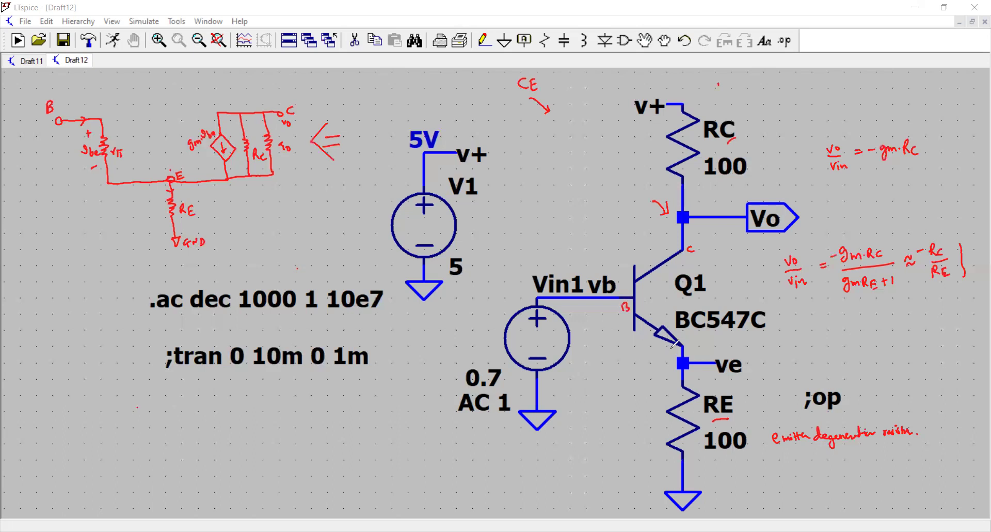
drag(675, 351, 675, 353)
drag(675, 252, 680, 246)
drag(614, 308, 616, 316)
- Circle the B, E and C terminals on the small-signal sketch in green and underline GND
mouse_move(51, 98)
mouse_down()
mouse_move(52, 115)
mouse_move(50, 98)
mouse_up()
drag(184, 170, 175, 178)
mouse_move(296, 98)
mouse_down()
mouse_move(331, 92)
mouse_move(335, 100)
mouse_up()
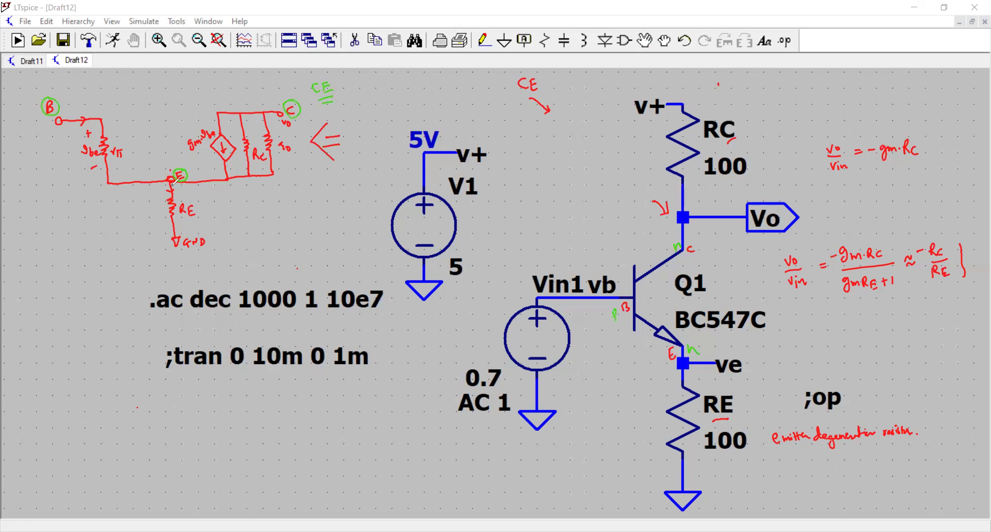
mouse_move(188, 251)
mouse_down()
mouse_move(204, 246)
mouse_move(192, 215)
mouse_up()
- Mark ib, ic and ie = ib + ic on the sketch, underlining rπ, vbe and ro
drag(86, 105, 95, 110)
drag(112, 163, 122, 162)
drag(86, 163, 97, 163)
drag(172, 153, 184, 153)
mouse_move(181, 189)
mouse_down()
mouse_move(241, 192)
mouse_move(253, 182)
mouse_move(262, 195)
mouse_up()
drag(218, 162, 191, 180)
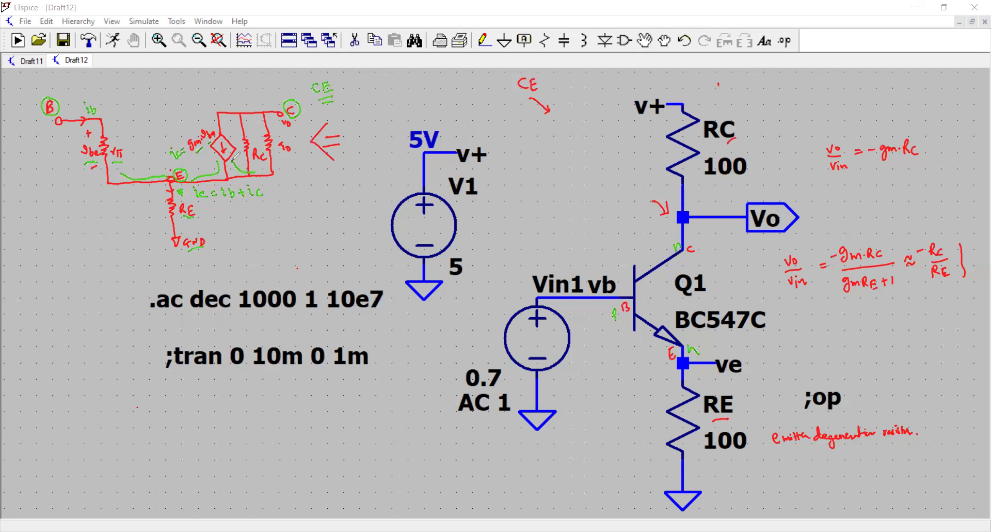
drag(285, 154, 297, 151)
- Underline RC's 100 value and write vo = -ic·Rc = -gm·vbe·Rc in green
drag(707, 180, 743, 177)
drag(710, 144, 732, 140)
drag(272, 206, 296, 210)
drag(317, 203, 353, 207)
drag(288, 232, 297, 230)
drag(288, 237, 311, 233)
mouse_move(316, 229)
mouse_down()
mouse_move(313, 238)
mouse_move(317, 223)
mouse_move(327, 235)
mouse_move(366, 230)
mouse_up()
click(354, 232)
mouse_move(264, 233)
mouse_down()
mouse_move(278, 236)
mouse_move(284, 255)
mouse_up()
- Write vo/vbe = -gm·Rc and underline and tick the result
drag(270, 265, 296, 277)
drag(302, 265, 308, 267)
mouse_move(319, 259)
mouse_down()
mouse_move(328, 269)
mouse_move(358, 262)
mouse_up()
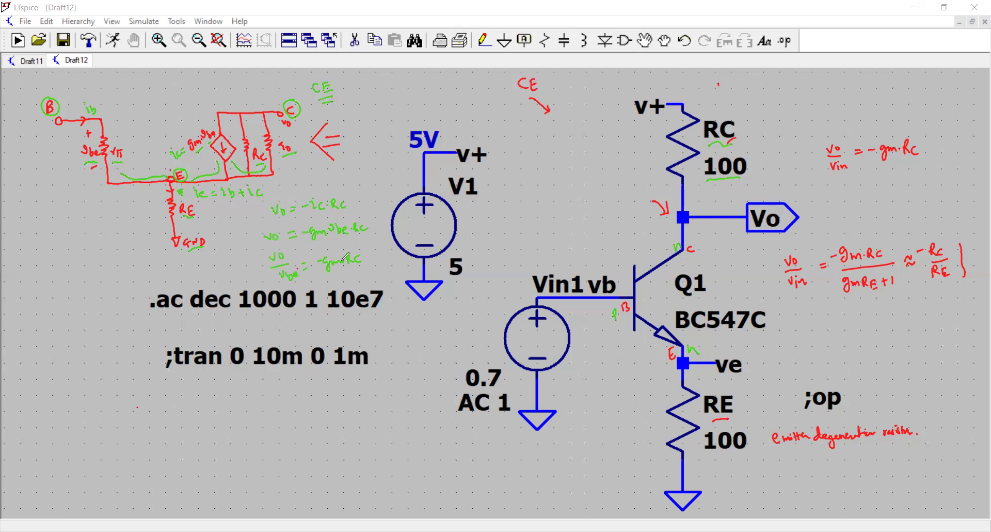
drag(333, 274, 359, 271)
drag(195, 228, 193, 221)
key(ctrl+z)
drag(338, 274, 333, 275)
- Circle the red -Rc/RE gain formula in blue with an arrow toward the derivation
mouse_move(297, 179)
mouse_down()
mouse_move(320, 190)
mouse_move(299, 186)
mouse_up()
mouse_move(937, 226)
mouse_down()
mouse_move(849, 223)
mouse_move(787, 250)
mouse_move(807, 299)
mouse_move(901, 310)
mouse_move(967, 289)
mouse_move(984, 273)
mouse_move(986, 254)
mouse_move(957, 223)
mouse_move(929, 227)
mouse_up()
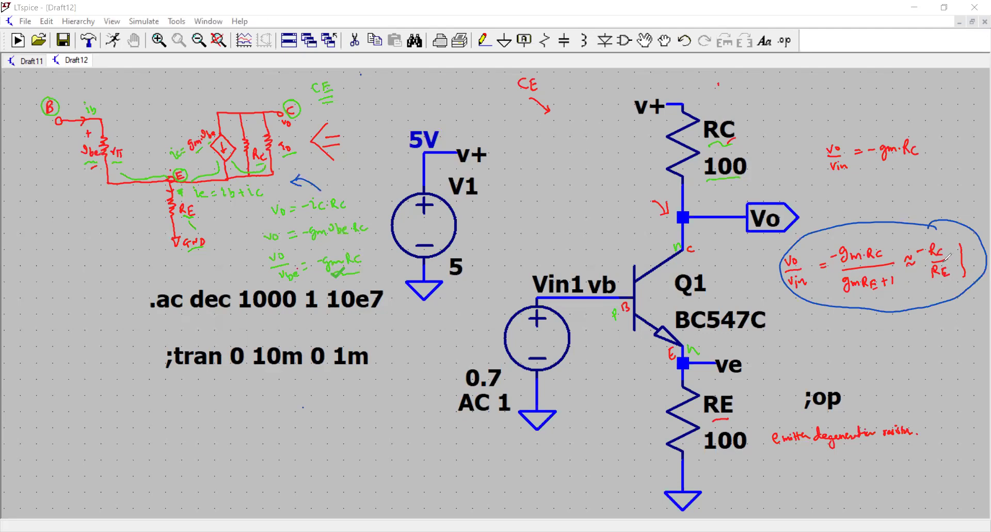
drag(953, 237, 944, 242)
drag(886, 230, 881, 241)
- Clear the old ink and write '-RC/RE = Gain', 'AC freq. response' and 'Bode plot' in blue
key(e)
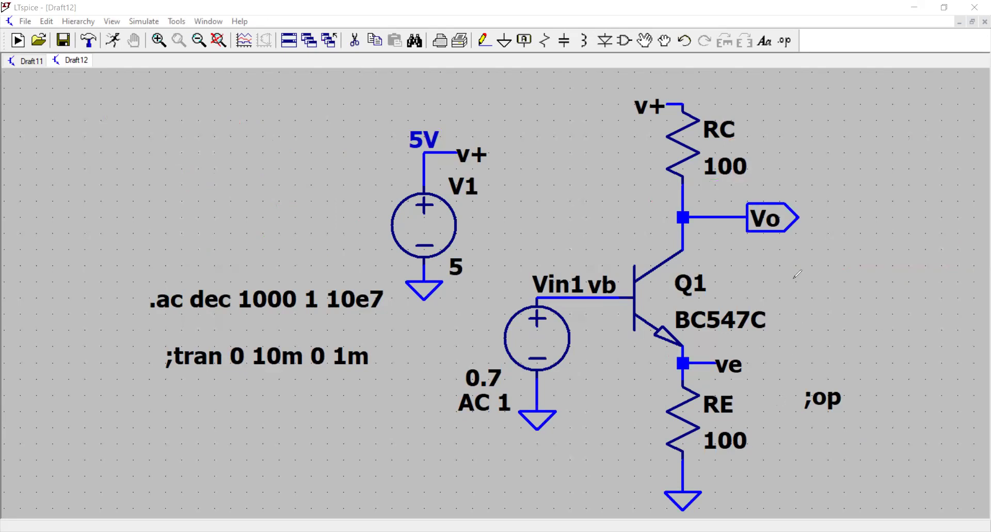
mouse_move(791, 284)
mouse_down()
mouse_move(812, 282)
mouse_move(805, 295)
mouse_move(843, 281)
mouse_move(910, 279)
mouse_up()
mouse_move(809, 316)
mouse_down()
mouse_move(817, 329)
mouse_move(872, 312)
mouse_move(850, 338)
mouse_move(895, 335)
mouse_up()
mouse_move(844, 178)
mouse_down()
mouse_move(847, 166)
mouse_move(852, 201)
mouse_move(872, 199)
mouse_move(832, 184)
mouse_move(880, 179)
mouse_up()
mouse_move(873, 185)
mouse_down()
mouse_move(900, 167)
mouse_move(904, 177)
mouse_move(935, 178)
mouse_up()
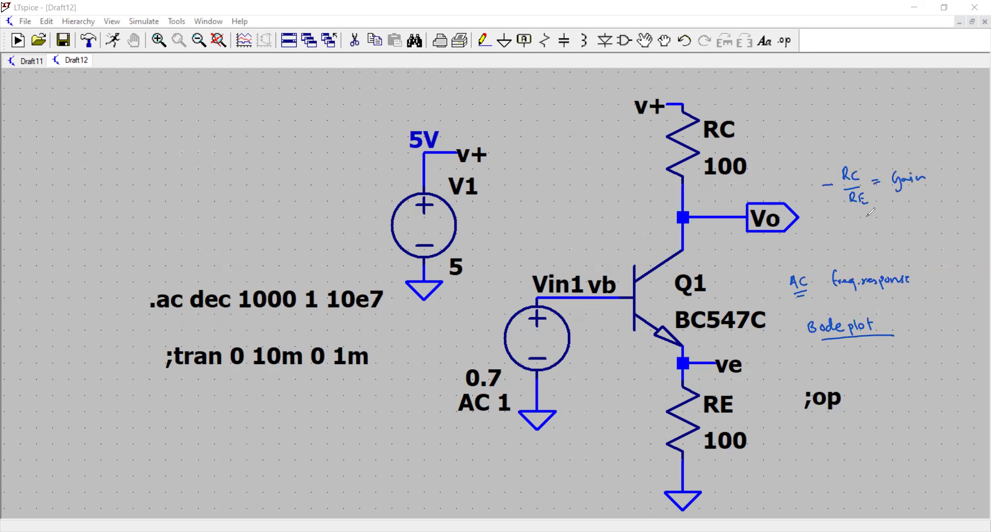
- Underline RC and RE's 100 values and write the ratio 100/100 = 1
mouse_move(867, 217)
mouse_down()
mouse_move(868, 227)
mouse_move(892, 229)
mouse_up()
drag(876, 236, 884, 237)
drag(705, 183, 758, 178)
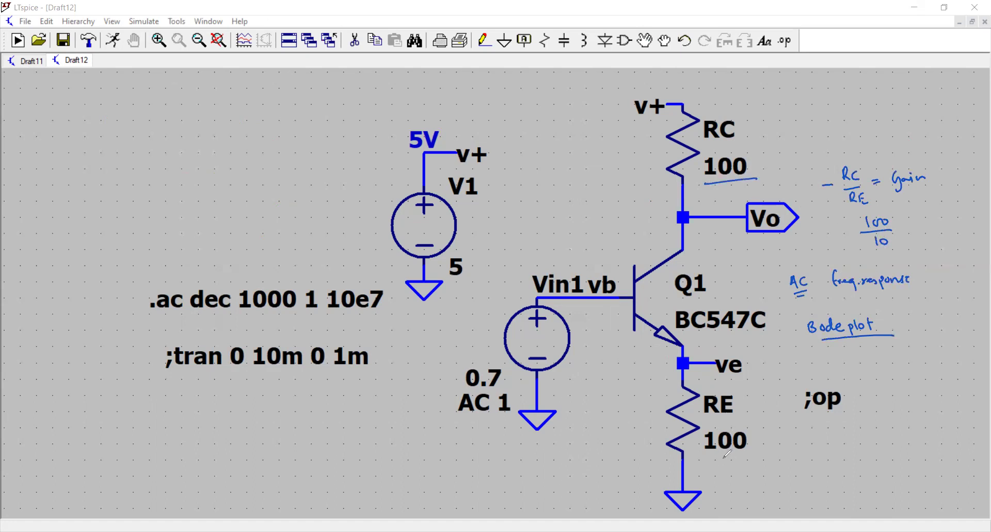
drag(714, 463, 745, 456)
drag(894, 236, 909, 230)
drag(904, 236, 916, 235)
- Write |Vo/vin| = 1 below the ;op directive
mouse_move(840, 428)
mouse_down()
mouse_move(842, 459)
mouse_move(854, 433)
mouse_up()
mouse_move(845, 445)
mouse_down()
mouse_move(857, 442)
mouse_move(874, 461)
mouse_move(887, 441)
mouse_up()
drag(880, 448, 888, 447)
drag(893, 432, 895, 452)
- Write 20log10(1) = 0 dB and emphasise the 0 dB result
drag(811, 488, 828, 493)
mouse_move(836, 488)
mouse_down()
mouse_move(839, 497)
mouse_move(867, 495)
mouse_up()
mouse_move(871, 479)
mouse_down()
mouse_move(873, 496)
mouse_move(884, 486)
mouse_up()
drag(878, 491, 884, 491)
drag(891, 483, 909, 488)
mouse_move(897, 496)
mouse_down()
mouse_move(908, 498)
mouse_move(943, 451)
mouse_up()
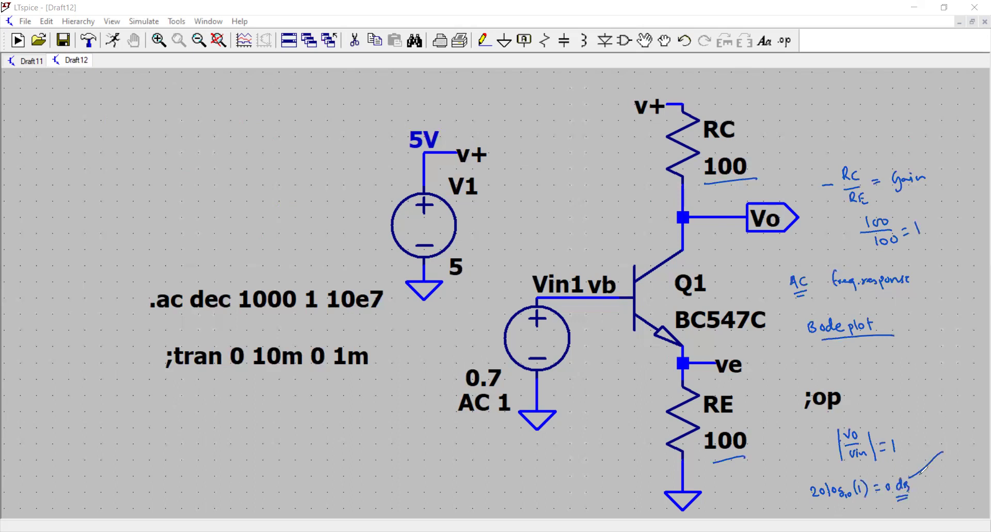
- Give source Vin1 a DC value of 0.7 and an AC amplitude of 1
right_click(562, 340)
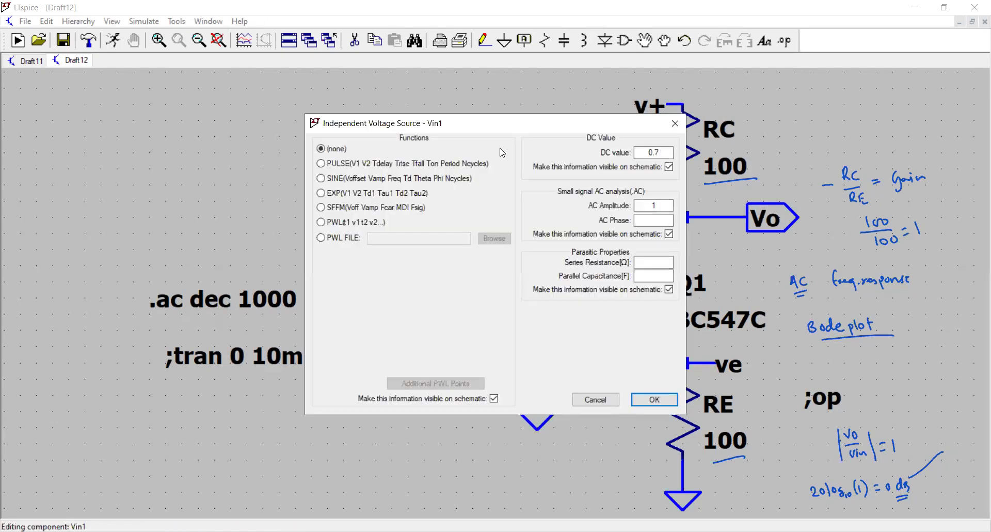
drag(495, 123, 188, 137)
click(343, 166)
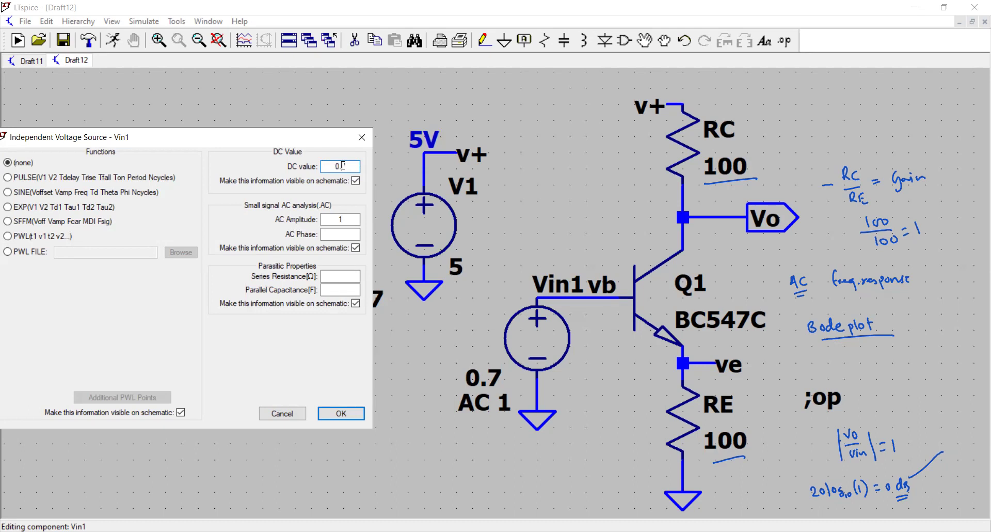
text(.7)
double_click(355, 167)
click(354, 167)
drag(354, 167, 323, 167)
click(337, 168)
double_click(324, 221)
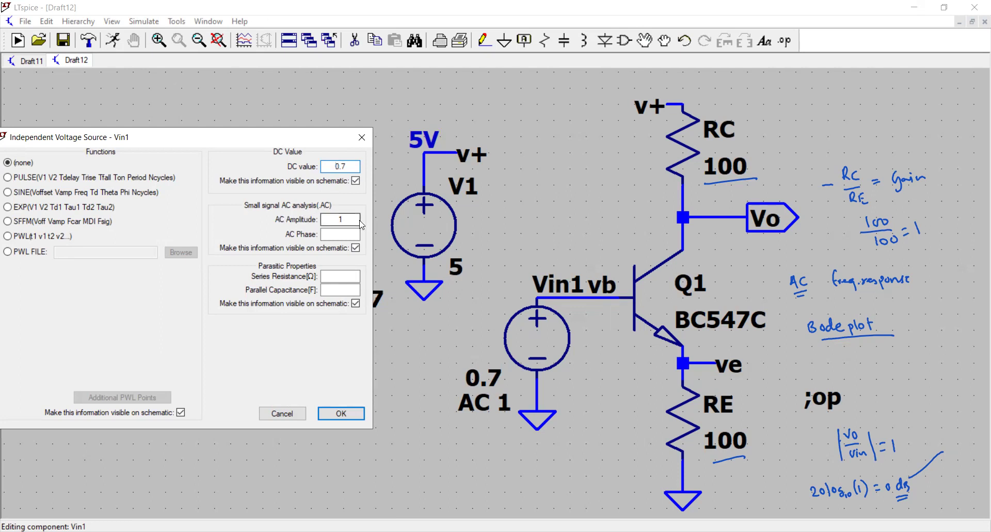
click(324, 221)
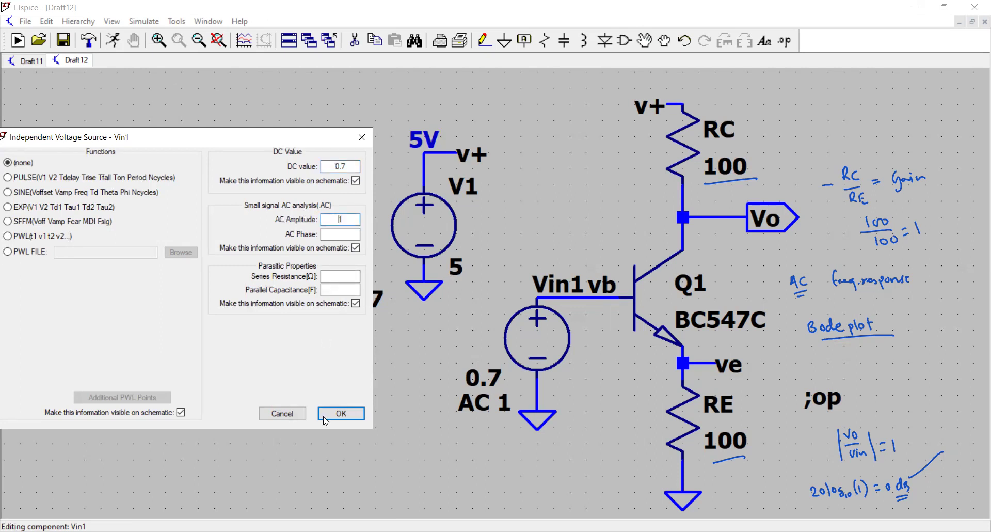
click(335, 239)
drag(324, 140, 393, 127)
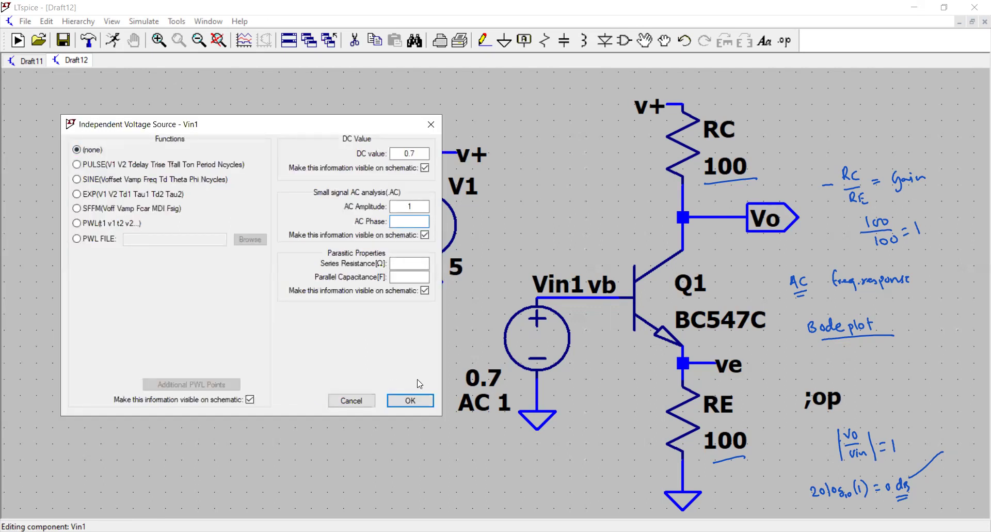
click(411, 401)
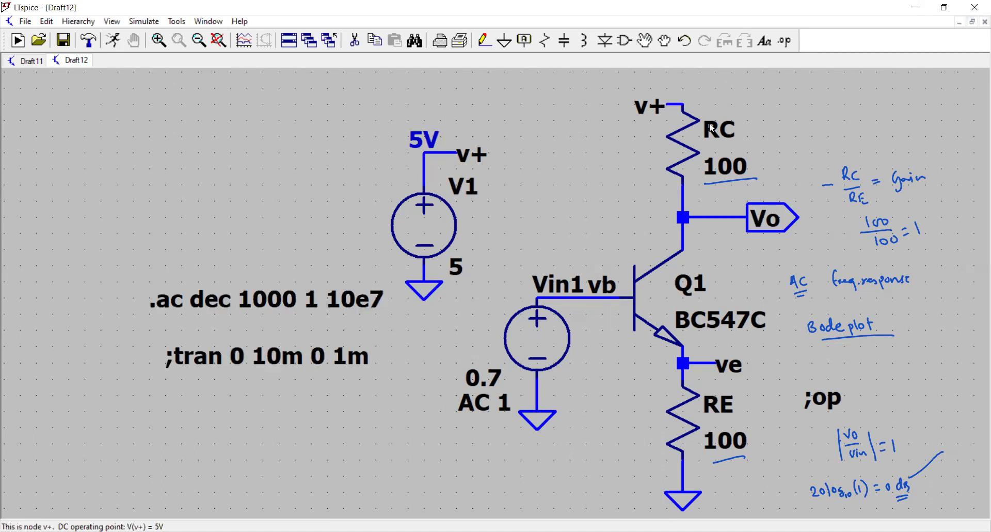
- Highlight the v+ supply net in yellow
right_click(673, 103)
click(713, 110)
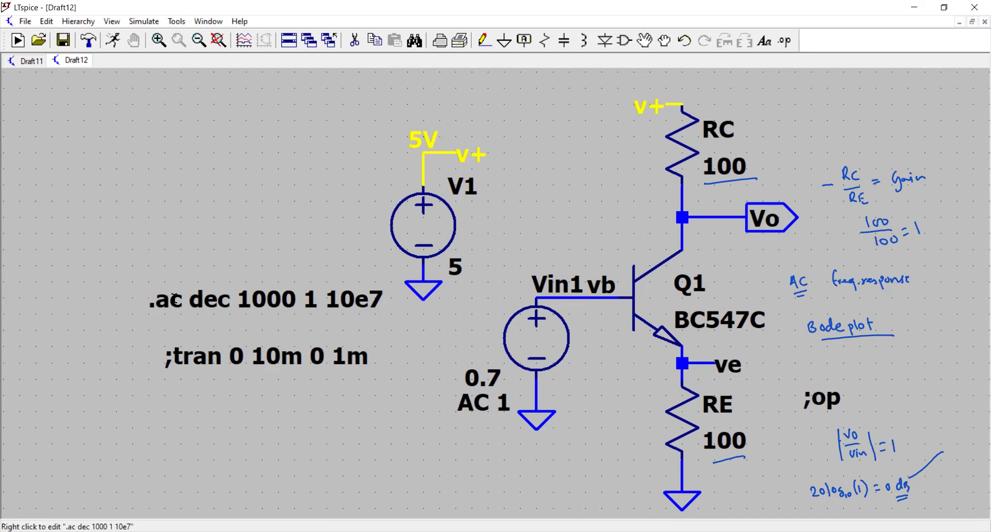
- Confirm the .ac command at 1000 points per decade from 1 to 10e7
right_click(175, 299)
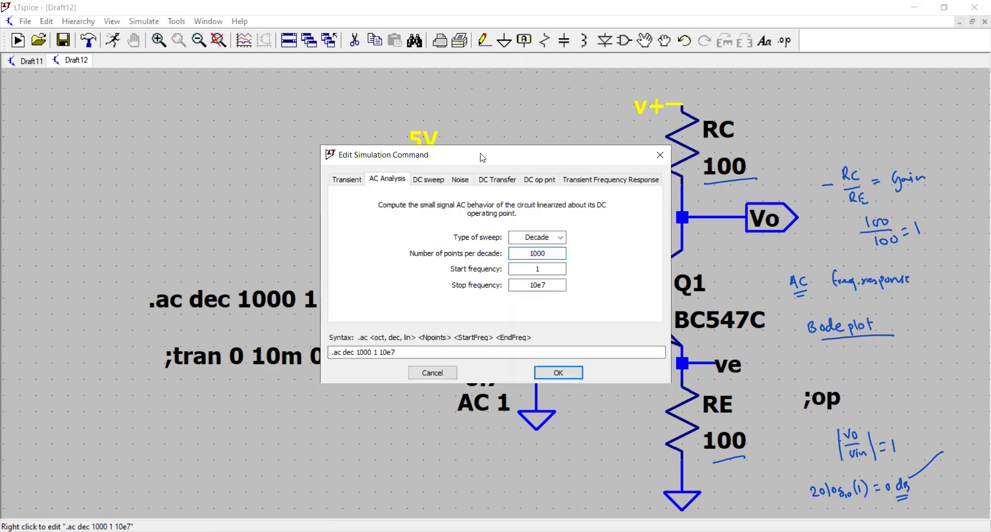
drag(480, 157, 224, 143)
click(171, 165)
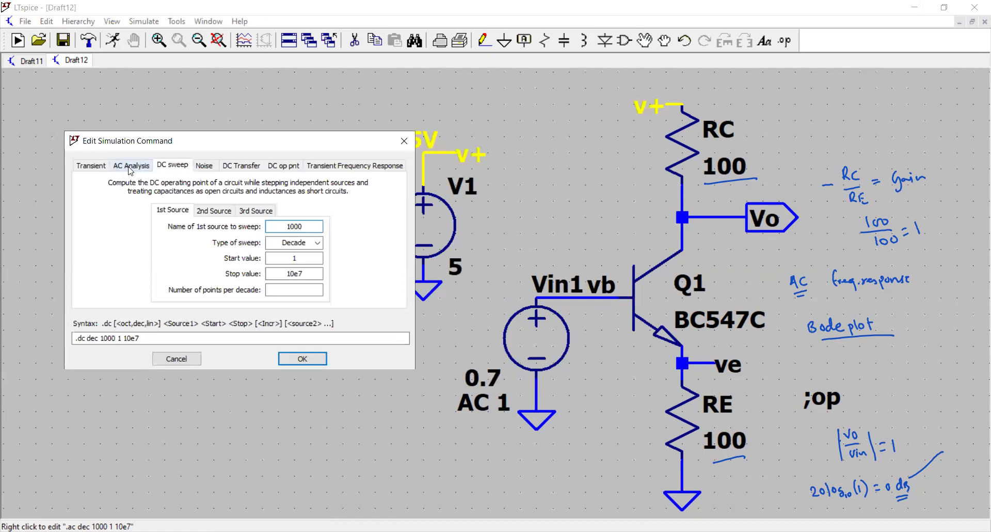
click(131, 171)
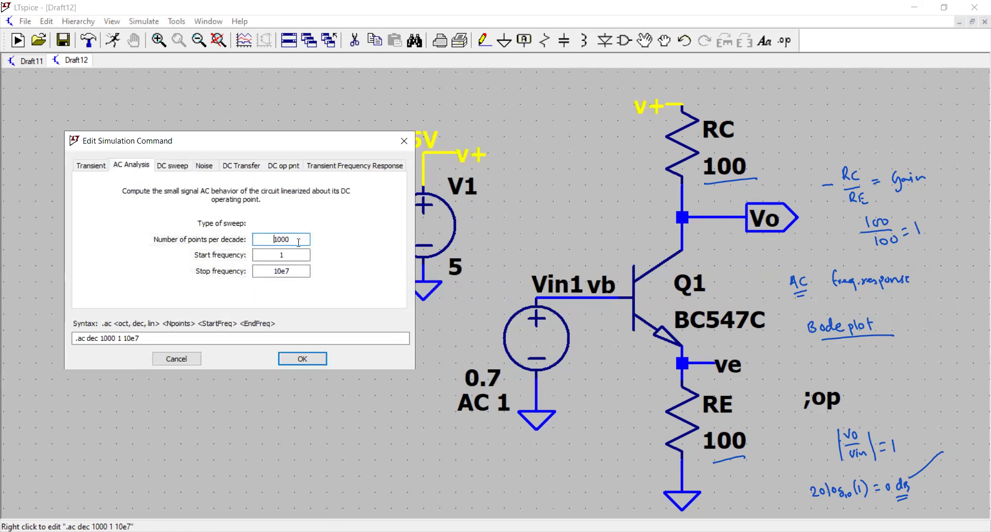
click(299, 240)
double_click(299, 240)
key(Tab)
double_click(292, 270)
click(292, 271)
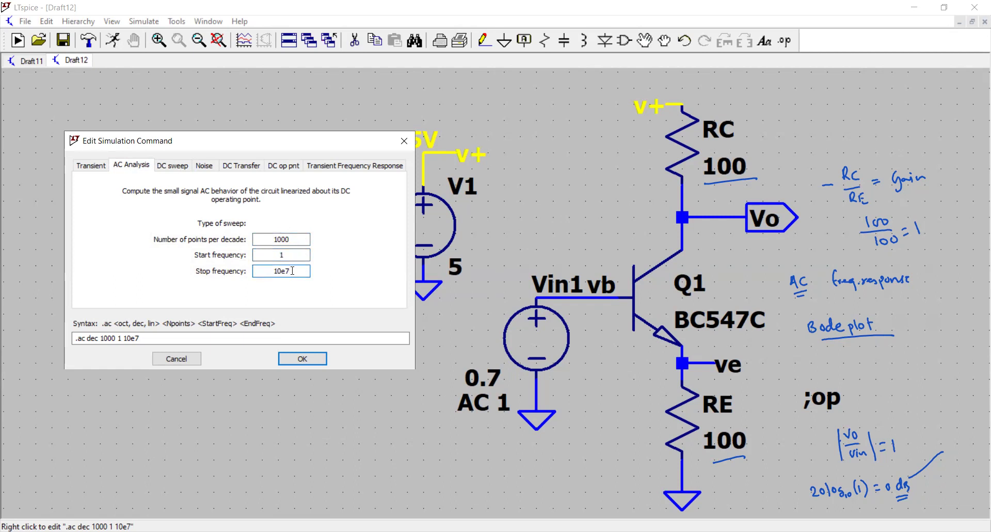
click(306, 363)
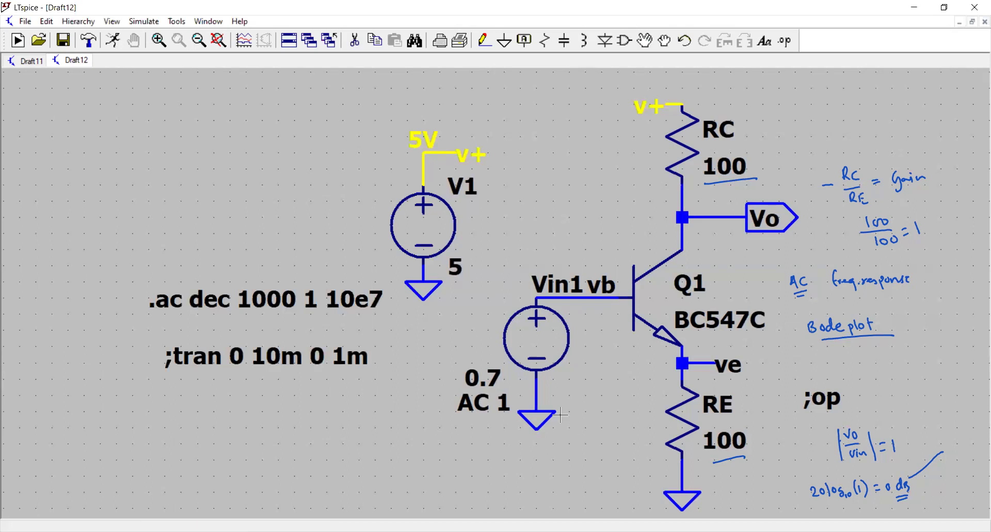
- Switch to the Draft11 schematic and clear the earlier pen notes
click(26, 61)
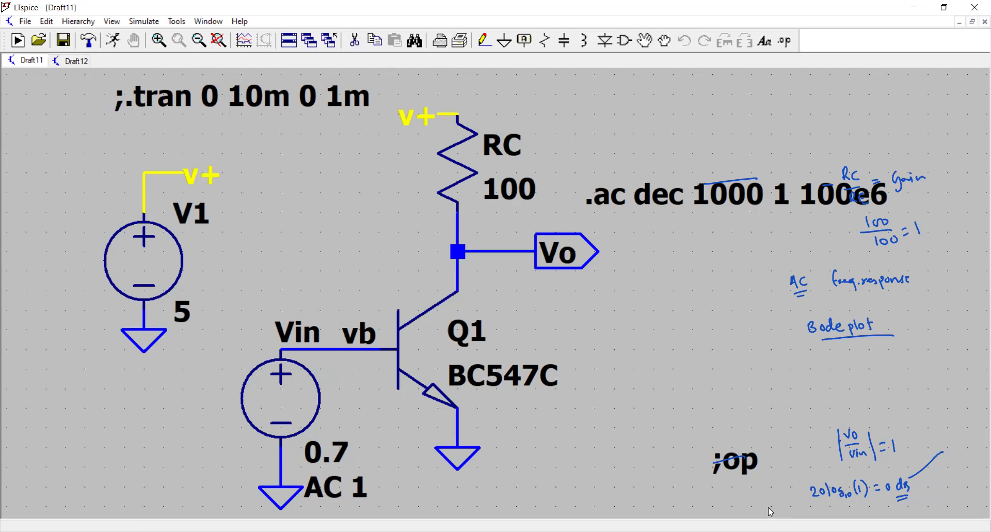
key(Escape)
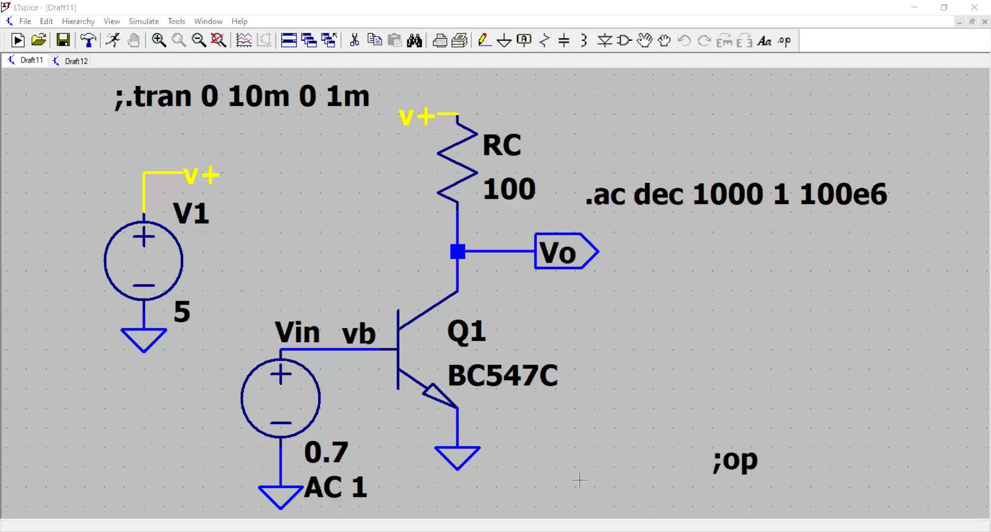
- Write Vo/Vin = -gm·RC and gm = Ic/VT in blue, circling Ic with an arrow
mouse_move(673, 242)
mouse_down()
mouse_move(671, 271)
mouse_move(724, 247)
mouse_move(756, 244)
mouse_move(753, 258)
mouse_up()
mouse_move(834, 235)
mouse_down()
mouse_move(883, 227)
mouse_move(876, 248)
mouse_up()
mouse_move(877, 248)
mouse_down()
mouse_move(886, 247)
mouse_move(881, 256)
mouse_move(914, 234)
mouse_move(928, 236)
mouse_move(924, 248)
mouse_move(963, 243)
mouse_up()
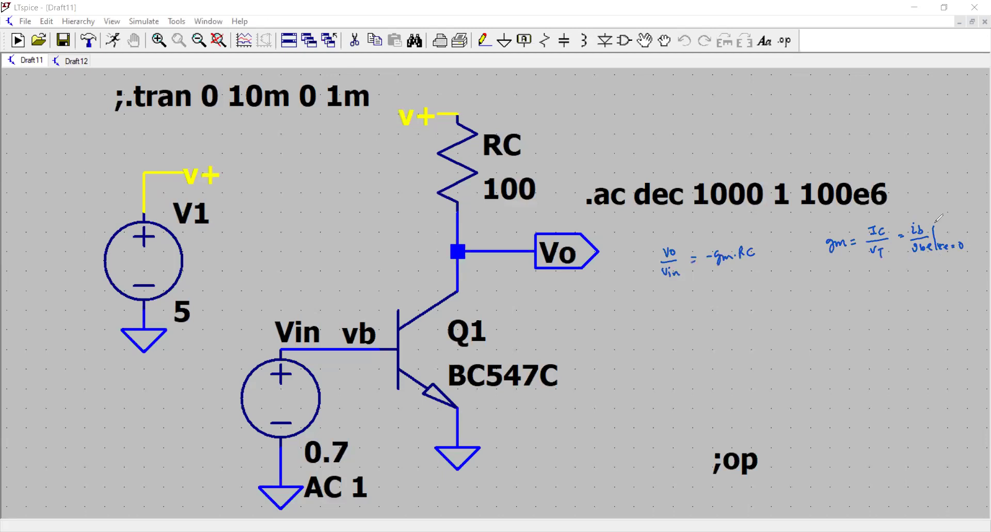
mouse_move(886, 220)
mouse_down()
mouse_move(871, 240)
mouse_move(891, 223)
mouse_up()
drag(885, 269, 874, 260)
mouse_move(899, 204)
mouse_down()
mouse_move(884, 221)
mouse_move(893, 220)
mouse_up()
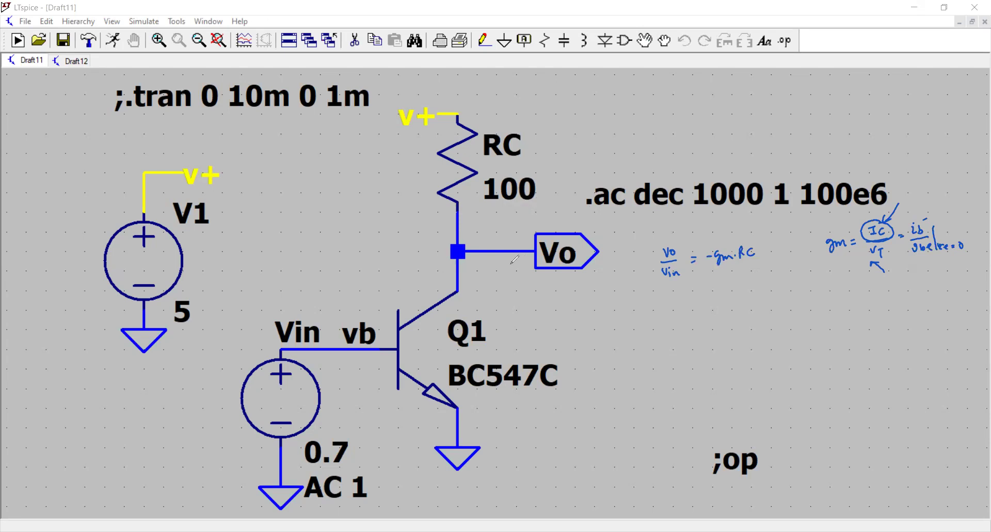
- Handwrite the equation Vo = VCE = V+ - icRC beside the Draft11 schematic
drag(646, 313, 674, 313)
mouse_move(668, 318)
mouse_down()
mouse_move(699, 318)
mouse_move(715, 311)
mouse_move(709, 319)
mouse_move(732, 311)
mouse_up()
drag(737, 304, 758, 309)
click(742, 309)
click(757, 294)
drag(767, 304, 772, 309)
mouse_move(773, 301)
mouse_down()
mouse_move(791, 312)
mouse_move(751, 282)
mouse_move(793, 293)
mouse_up()
- Write the line Vo = 5 - ic(100), marking the 5 V supply and underlining the 5
drag(672, 346, 684, 352)
drag(692, 352, 718, 352)
drag(203, 324, 195, 342)
drag(712, 360, 740, 356)
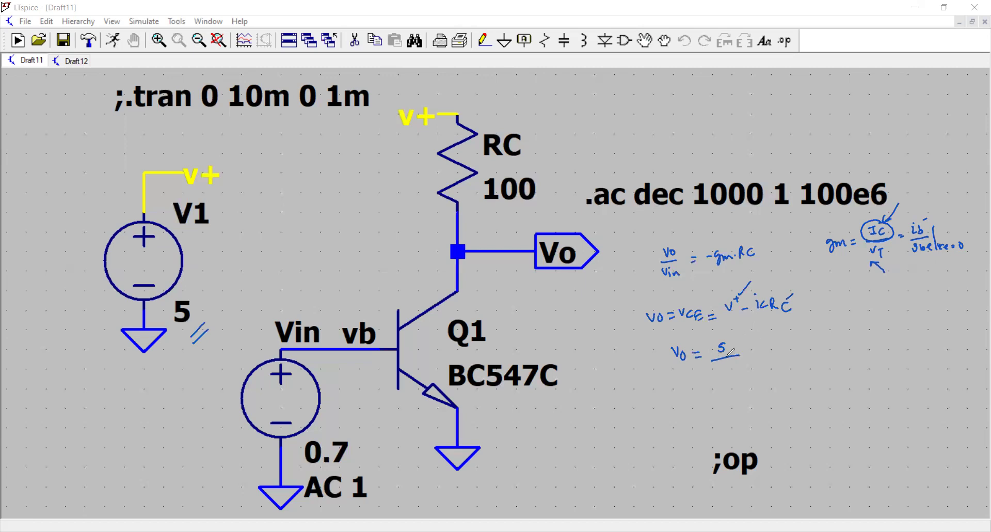
mouse_move(720, 359)
mouse_down()
mouse_move(748, 346)
mouse_move(804, 349)
mouse_up()
- Underline the RC value 100, Vo, ic, and the .ac dec 1000 1 100e6 directive
drag(495, 214, 525, 210)
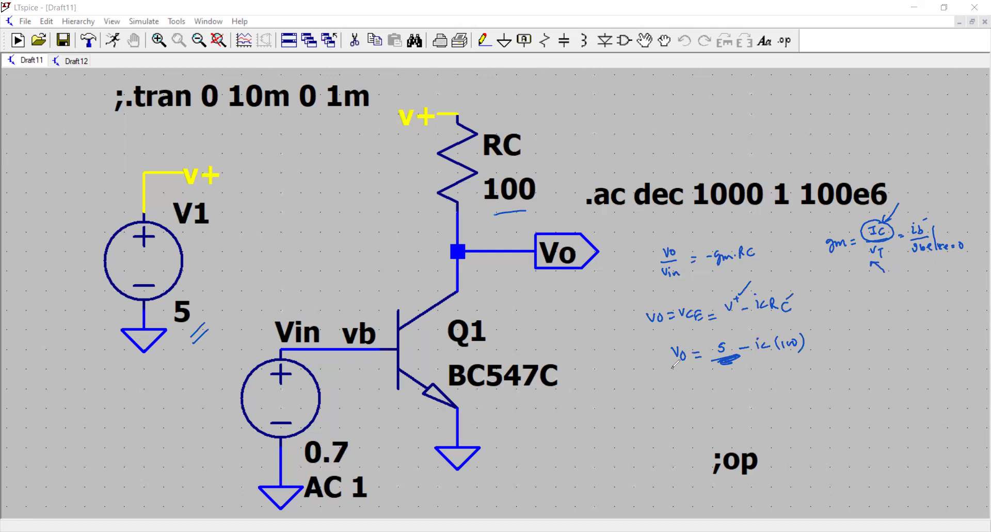
drag(670, 369, 679, 367)
drag(762, 366, 762, 353)
drag(607, 217, 806, 212)
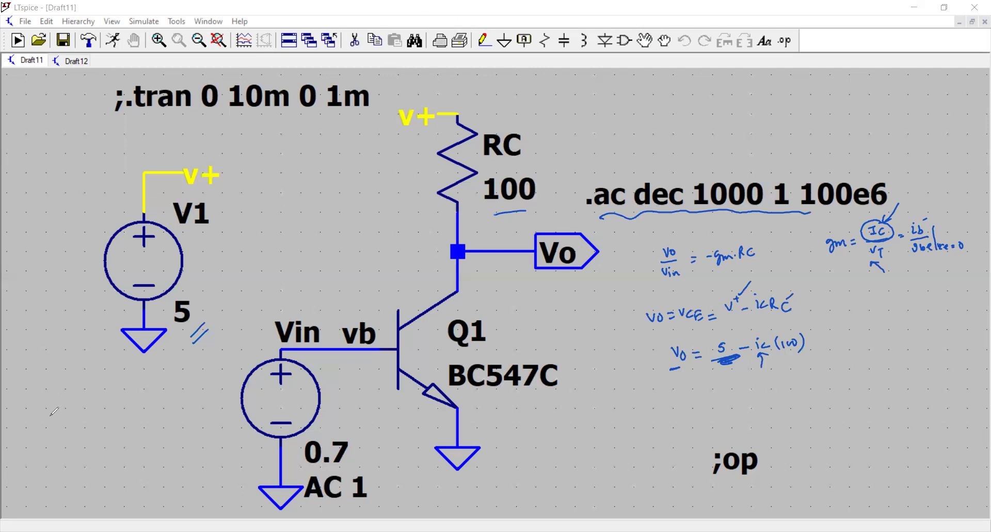
- Tile Draft11 and Draft12 one above the other and make Draft12 active
click(290, 46)
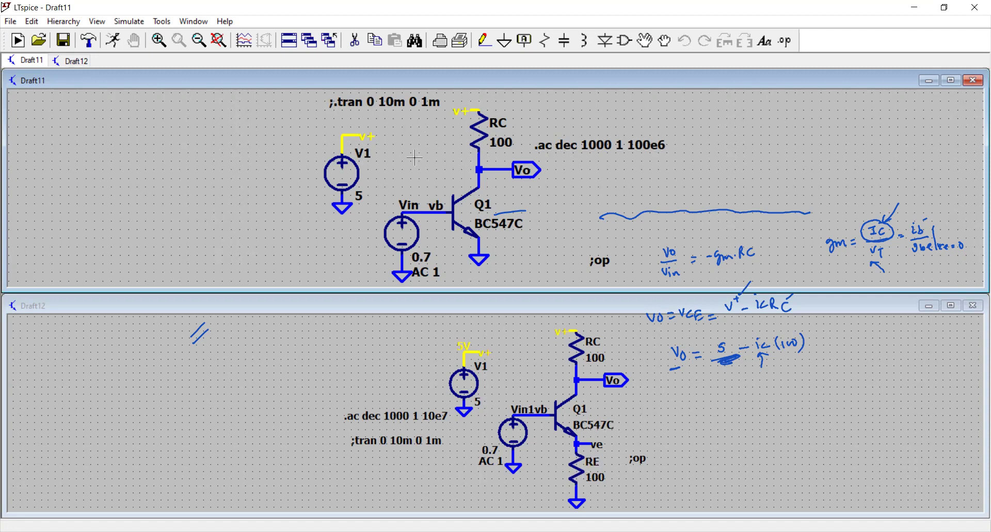
click(287, 348)
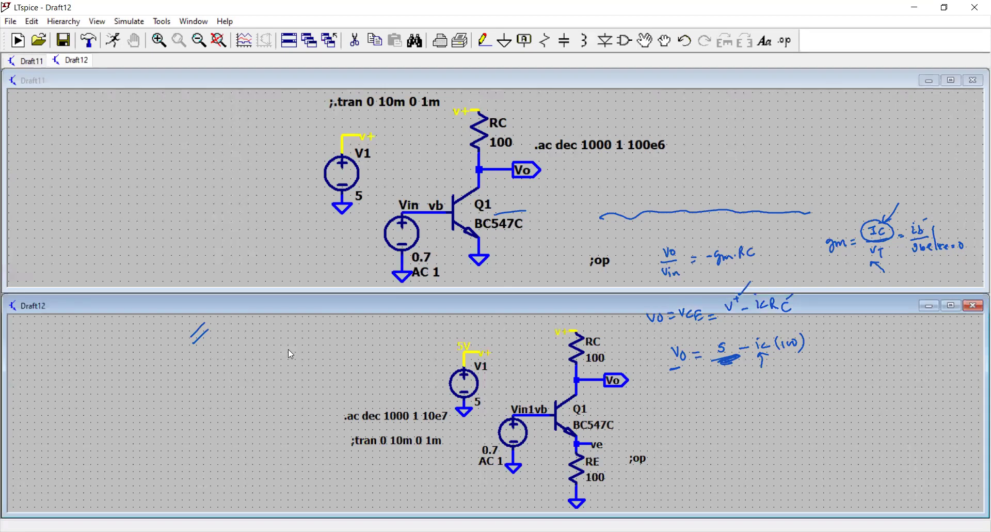
right_click(288, 349)
click(384, 376)
- Check the 5V label's data without changes, then erase all handwritten pen notes
right_click(468, 351)
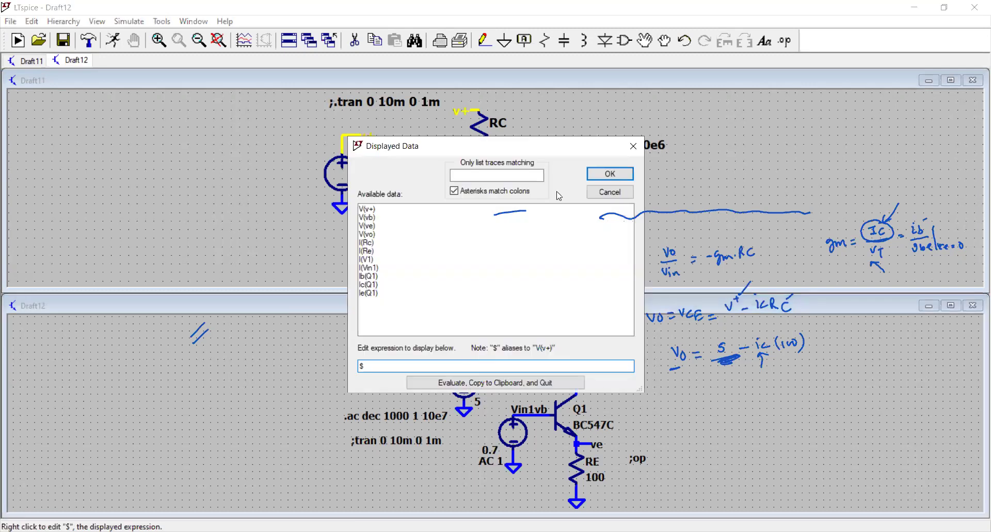
click(610, 191)
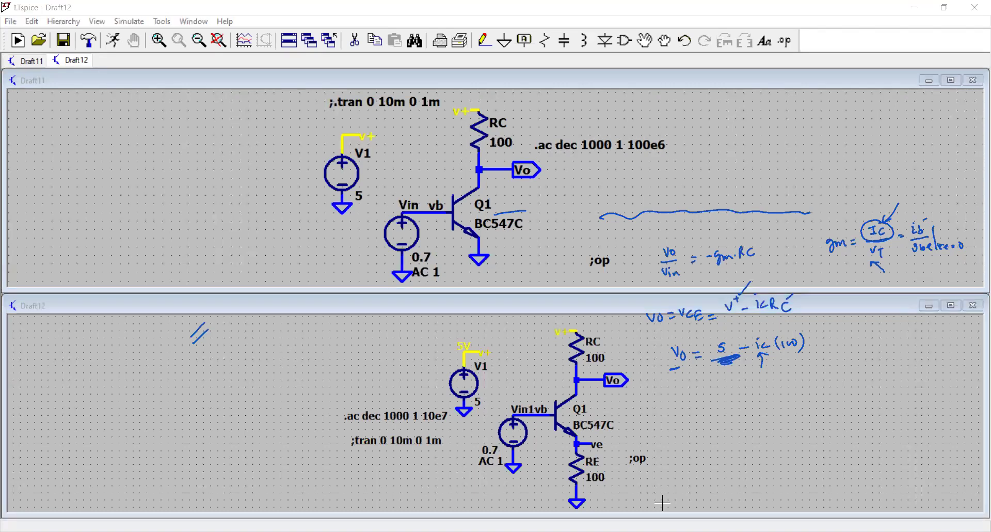
key(e)
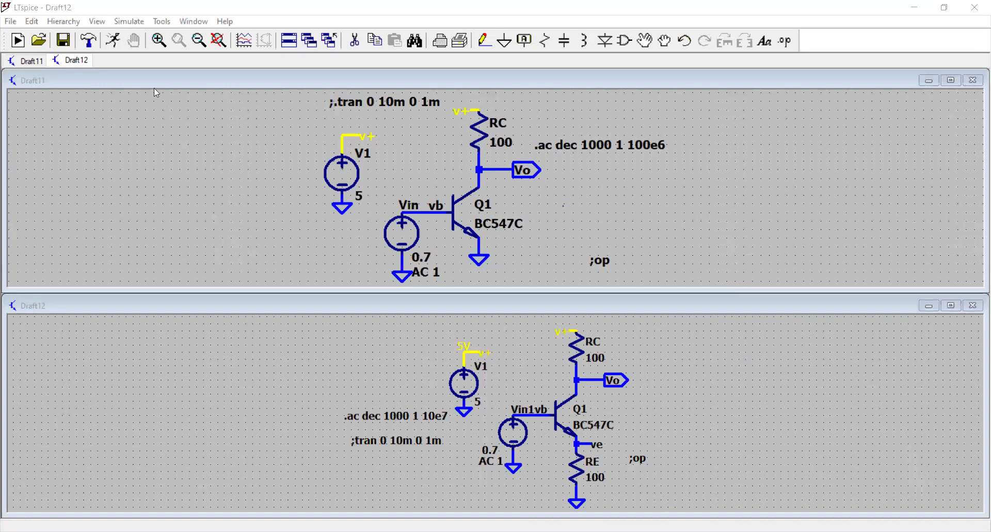
- Run Draft11's .ac dec 1000 1 100e6 simulation and plot V(vo) in dB
click(228, 216)
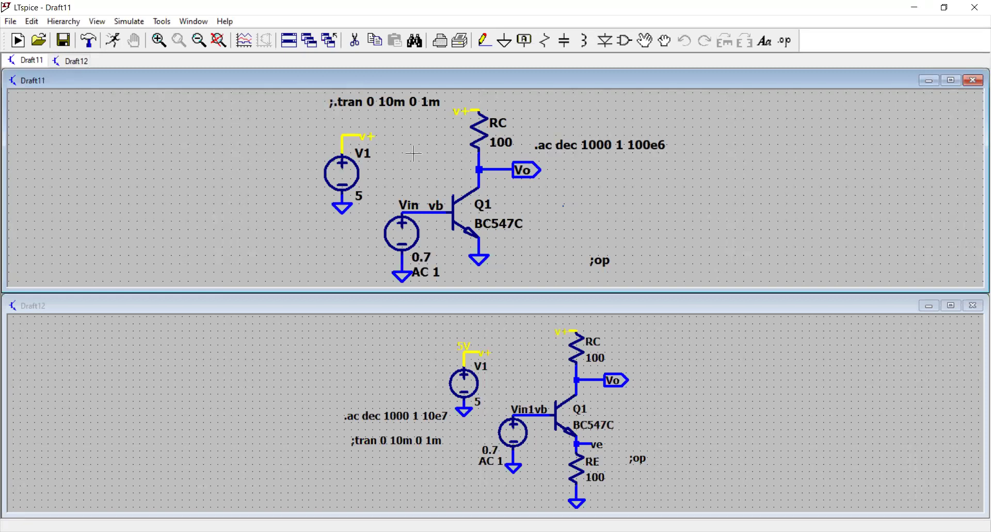
click(112, 42)
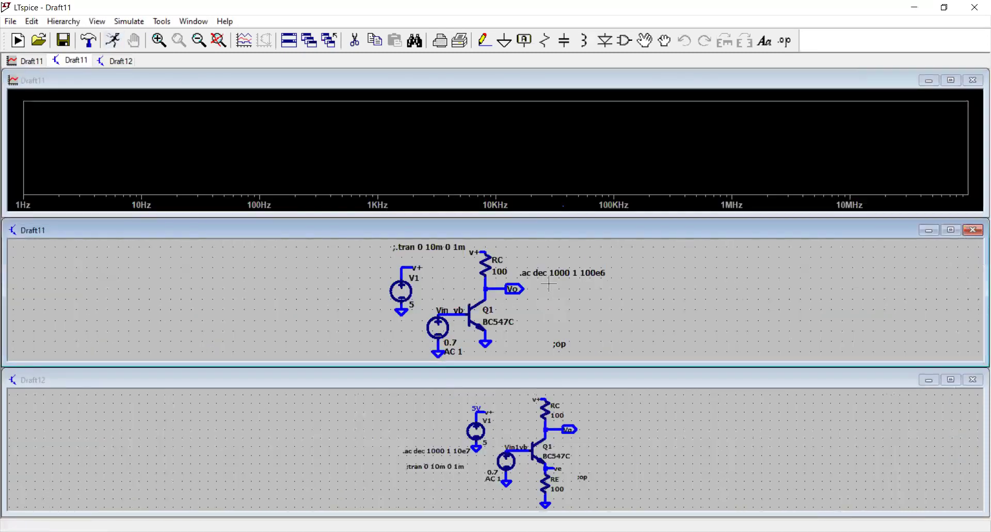
click(500, 288)
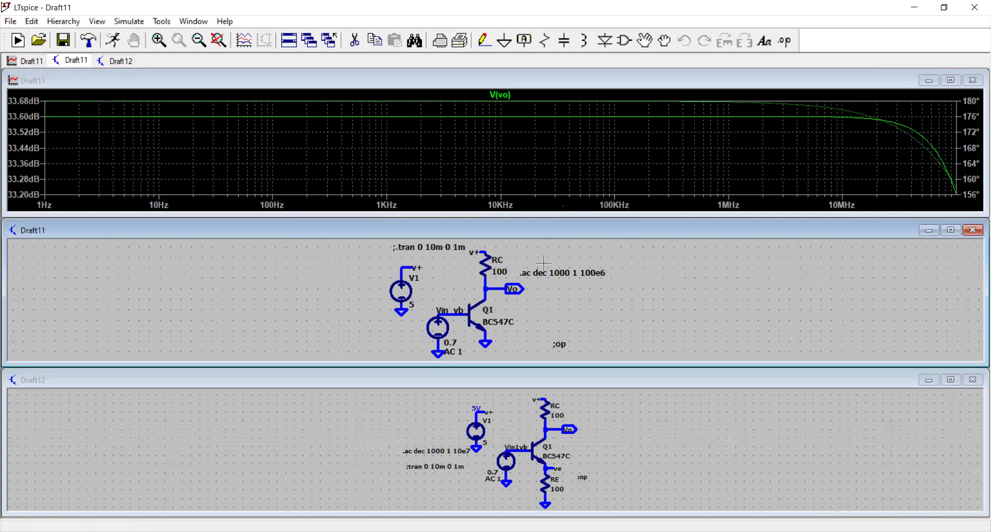
- Change Draft11's AC sweep to .ac dec 1000 1 1000e6, stopping at 1 GHz
right_click(560, 273)
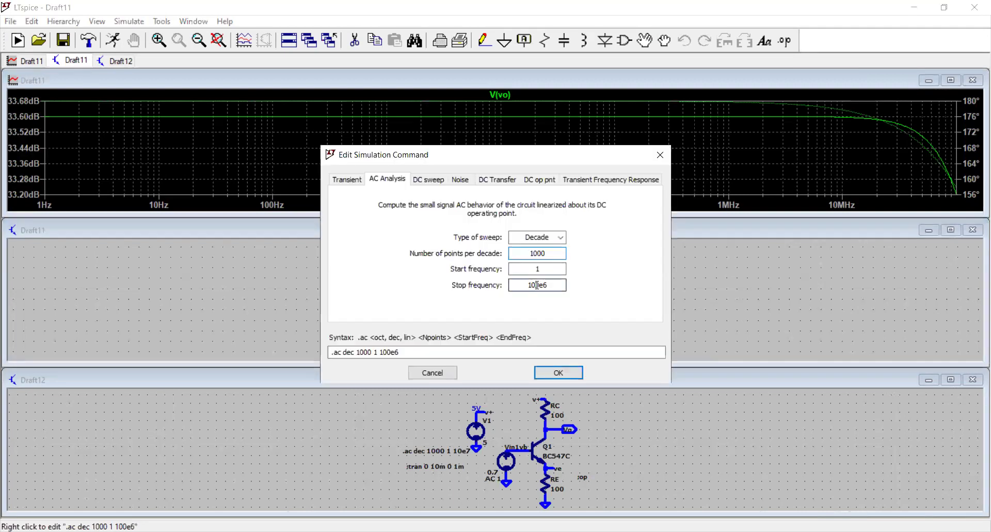
click(537, 285)
text(0)
key(Return)
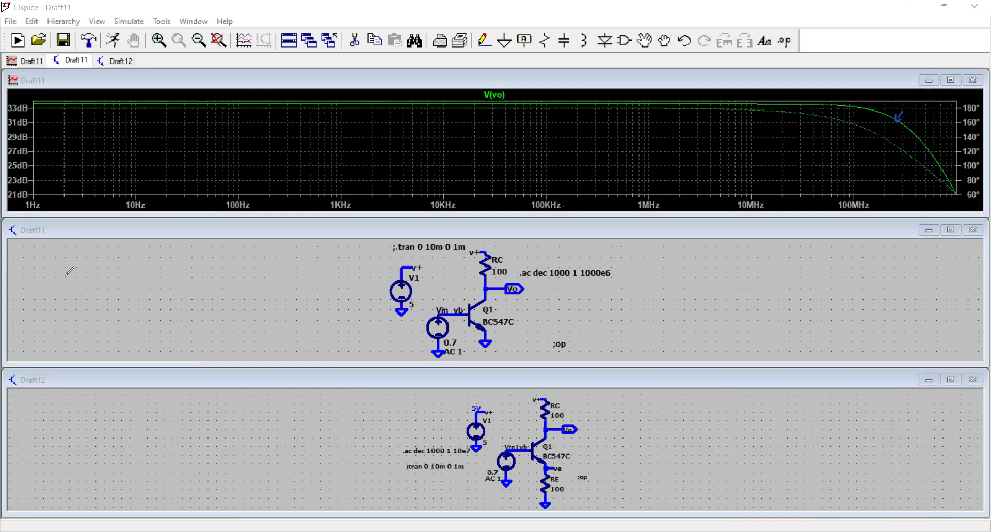
- Label the -3 dB point and cutoff frequency, and write τ = RC, f = 1/τ
mouse_move(903, 110)
mouse_down()
mouse_move(932, 109)
mouse_move(930, 120)
mouse_up()
drag(885, 199, 924, 209)
drag(841, 257, 885, 264)
drag(874, 269, 890, 266)
mouse_move(844, 289)
mouse_down()
mouse_move(838, 302)
mouse_move(843, 294)
mouse_up()
drag(849, 293, 876, 293)
mouse_move(873, 296)
mouse_down()
mouse_move(885, 295)
mouse_move(887, 309)
mouse_up()
drag(883, 244, 891, 240)
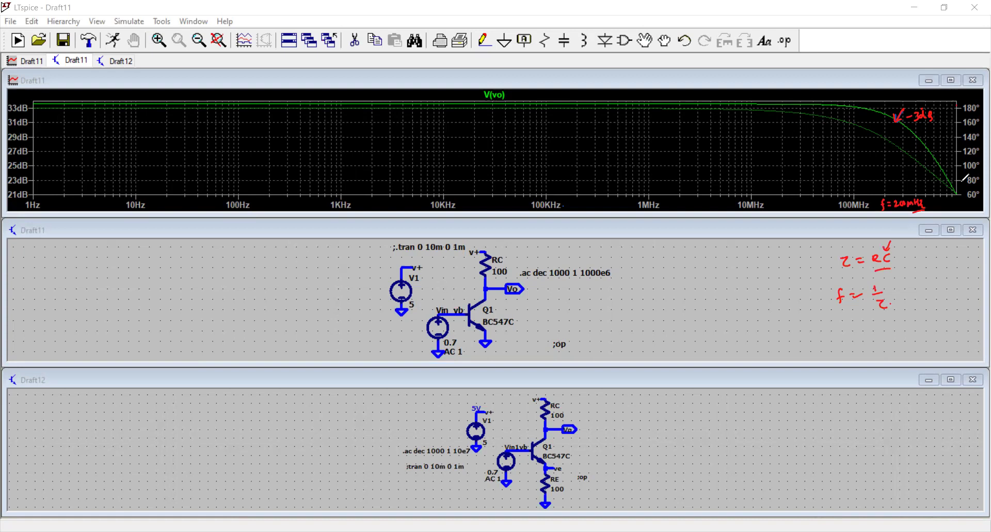
- Underline the cutoff note, mark the roll-off start, circle 180°, and sketch sine waves
drag(965, 204, 977, 202)
drag(962, 117, 974, 117)
drag(835, 102, 835, 118)
mouse_move(966, 109)
mouse_down()
mouse_move(967, 97)
mouse_move(963, 116)
mouse_up()
mouse_move(734, 149)
mouse_down()
mouse_move(757, 151)
mouse_move(766, 144)
mouse_move(747, 181)
mouse_move(755, 175)
mouse_move(737, 168)
mouse_move(775, 173)
mouse_move(772, 137)
mouse_up()
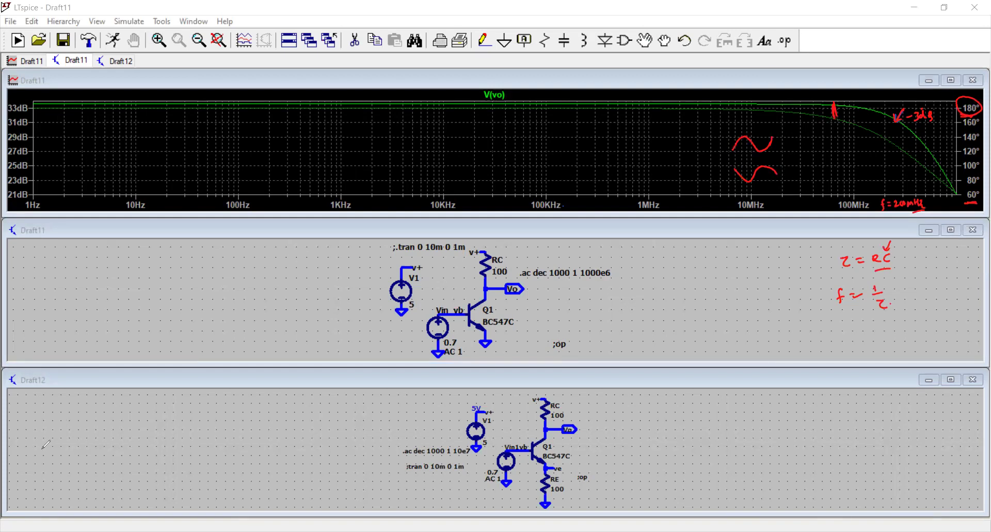
- Switch the Bode plot's magnitude axis from decibels to Linear
right_click(23, 166)
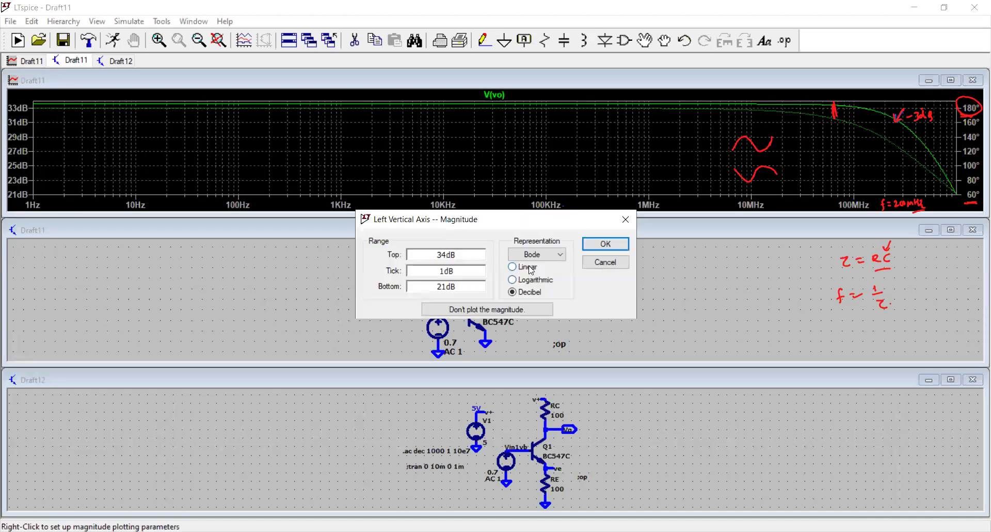
click(529, 270)
click(602, 248)
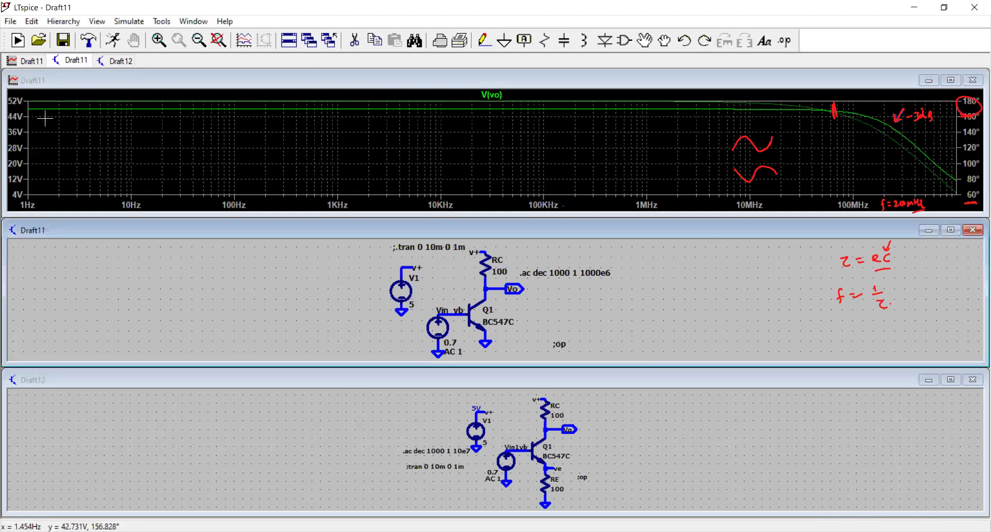
- Zoom into the trace near 1 Hz, then reset the plot to its full range
drag(44, 116, 17, 97)
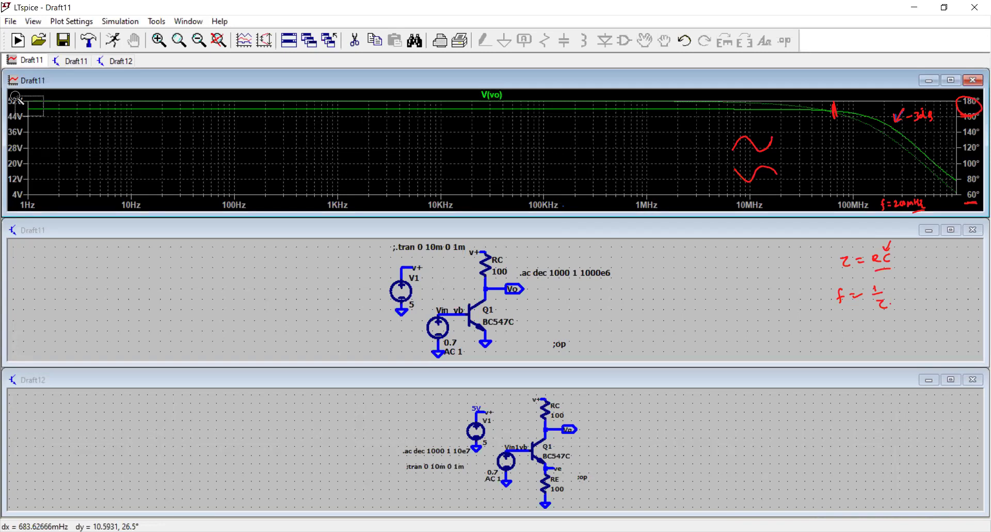
drag(16, 96, 14, 93)
drag(39, 178, 15, 153)
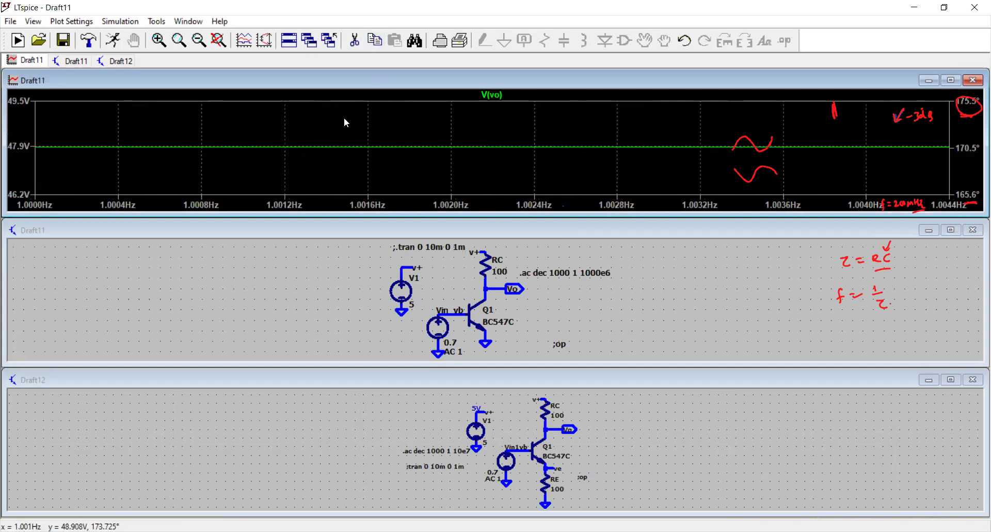
right_click(392, 129)
click(392, 128)
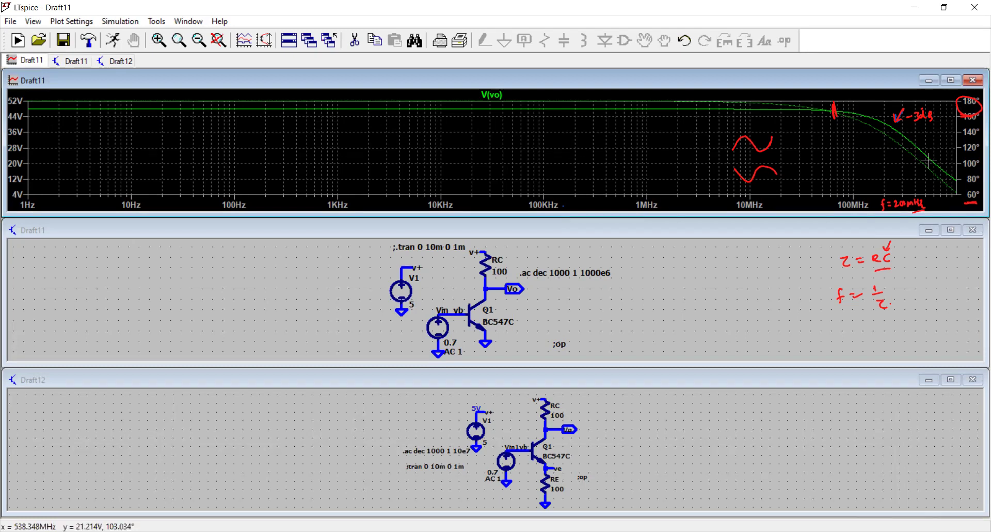
- Maximize the Draft12 schematic and tile all windows horizontally
click(608, 297)
click(678, 435)
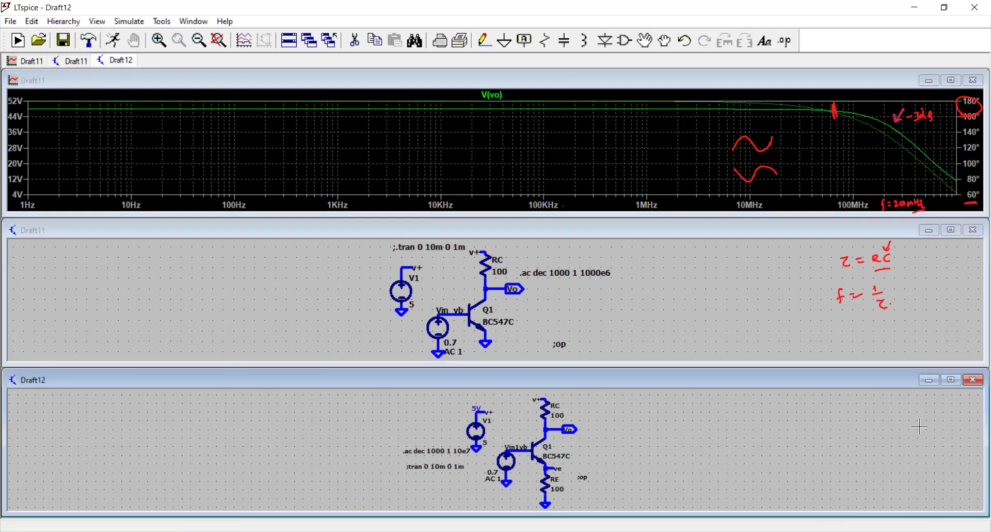
click(949, 382)
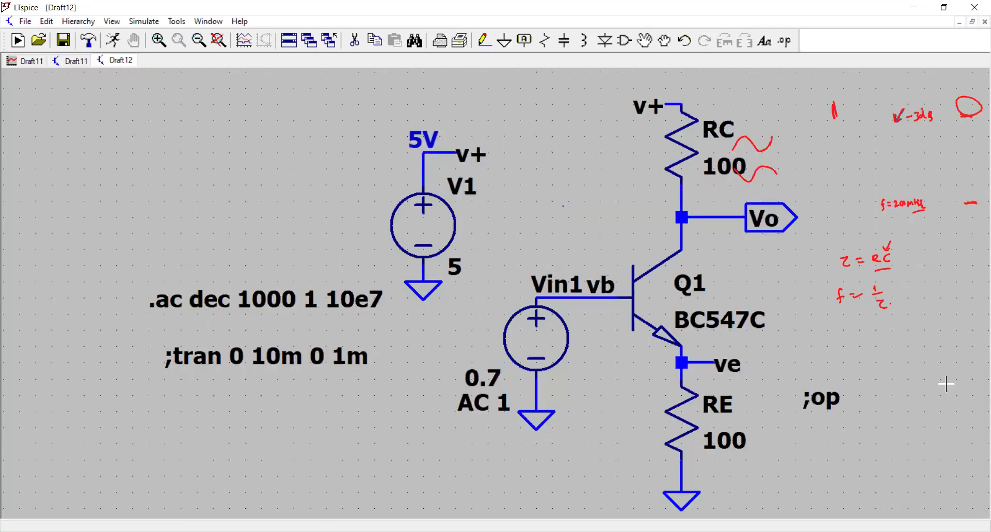
click(288, 41)
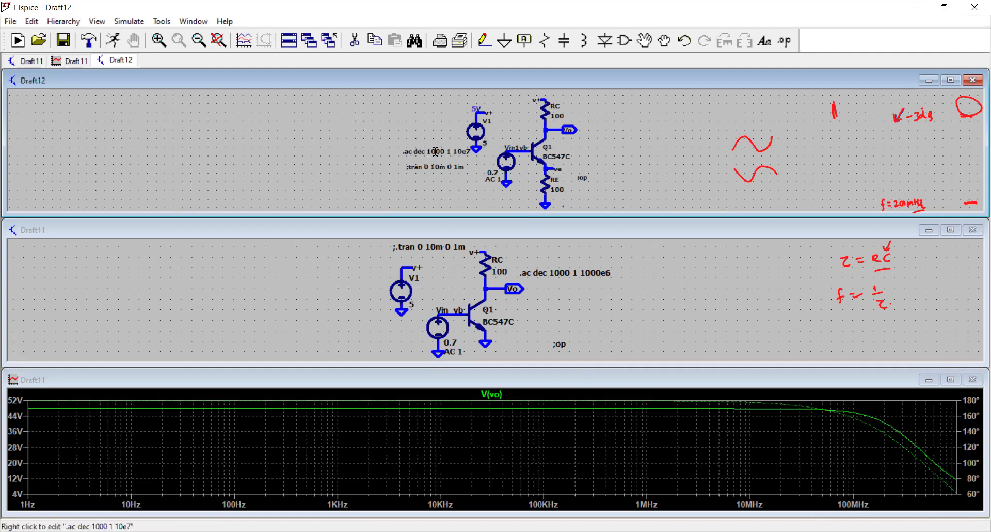
- Run the Draft12 simulation and fit the whole Draft11 circuit in its window
click(115, 41)
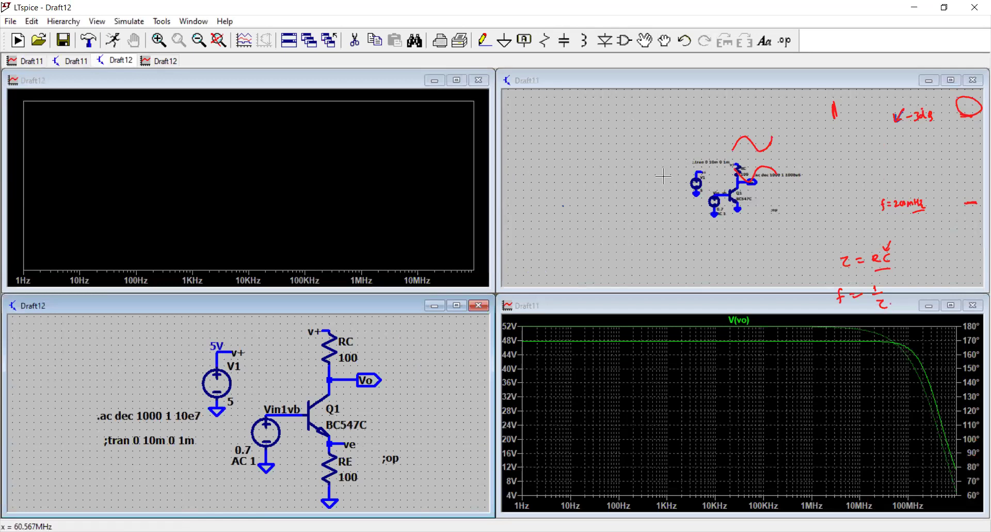
click(686, 235)
key(space)
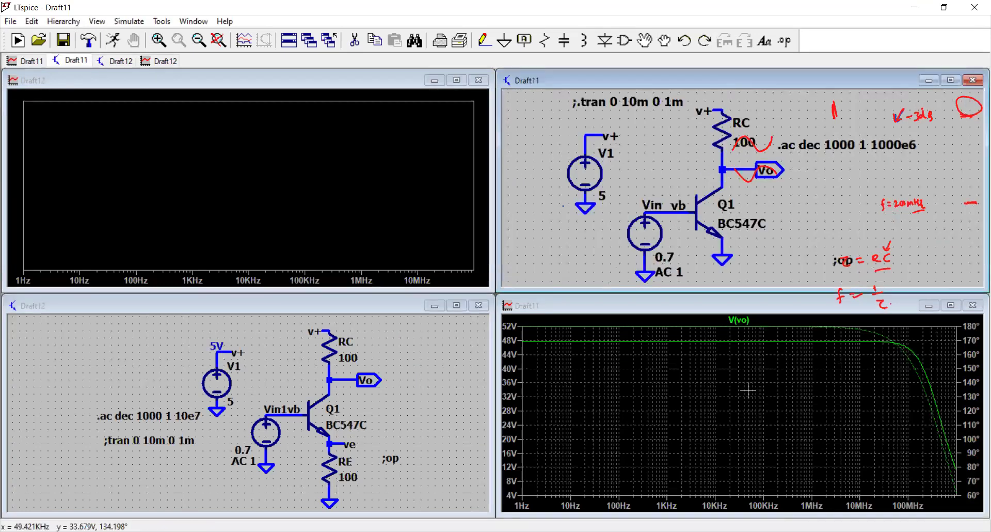
click(688, 392)
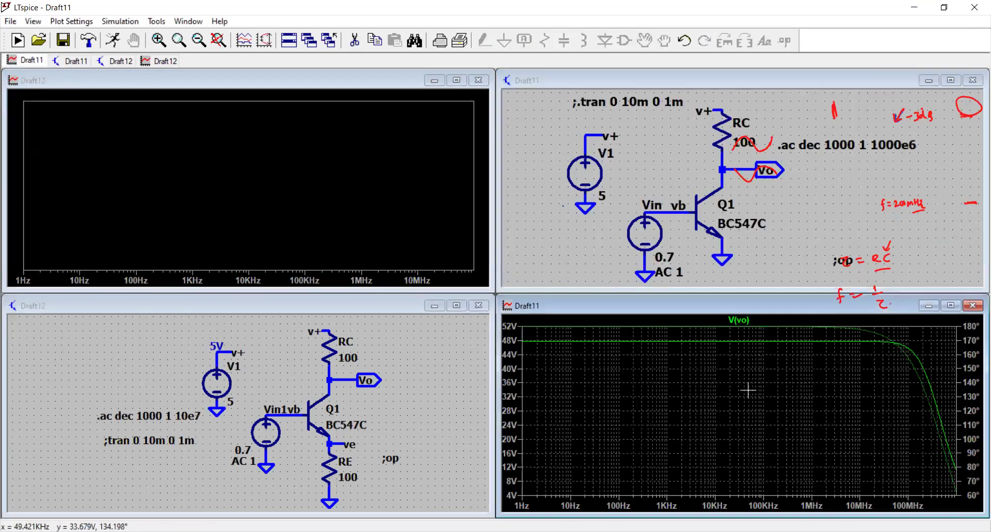
click(405, 419)
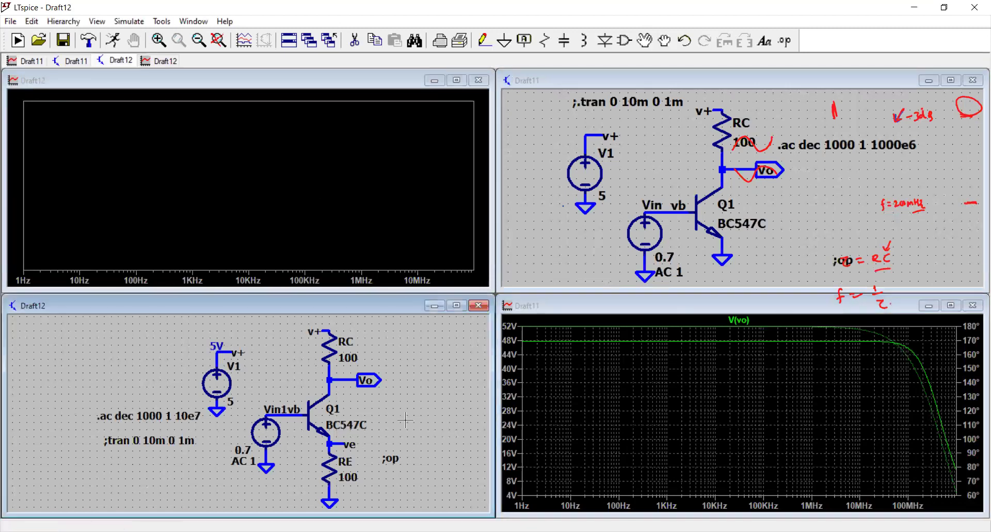
- Probe Draft12's Vo net to plot V(vo) in dB, then open the magnitude axis settings
click(341, 379)
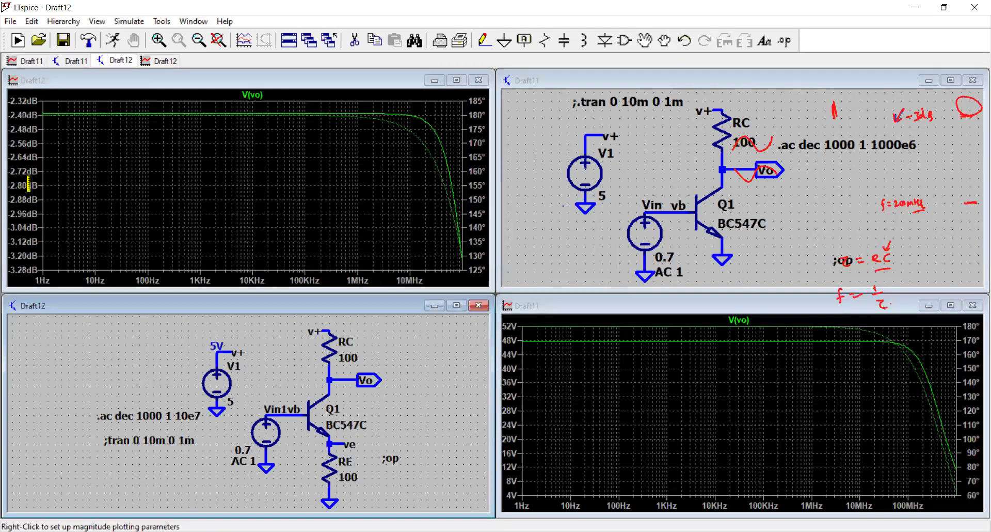
right_click(28, 142)
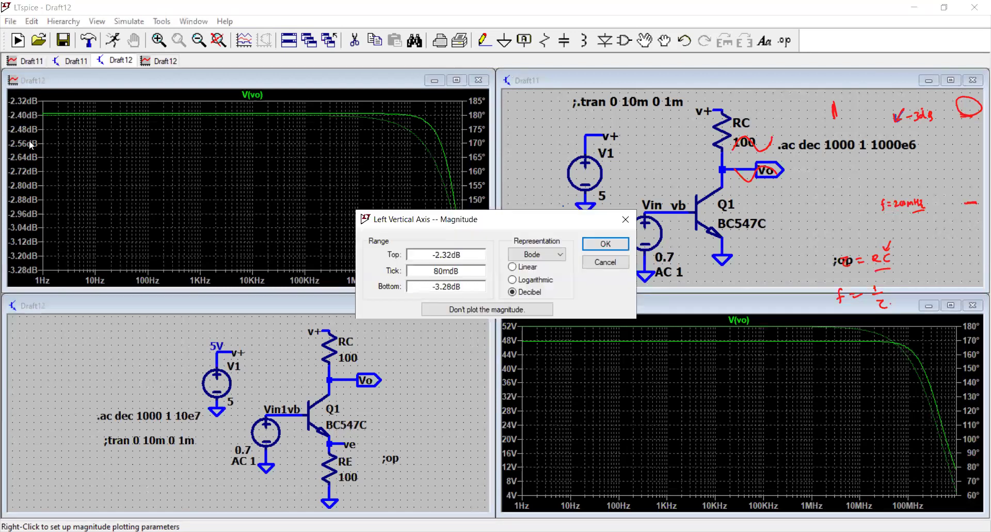
- Set Draft12's V(vo) magnitude axis to Linear and apply it
click(523, 268)
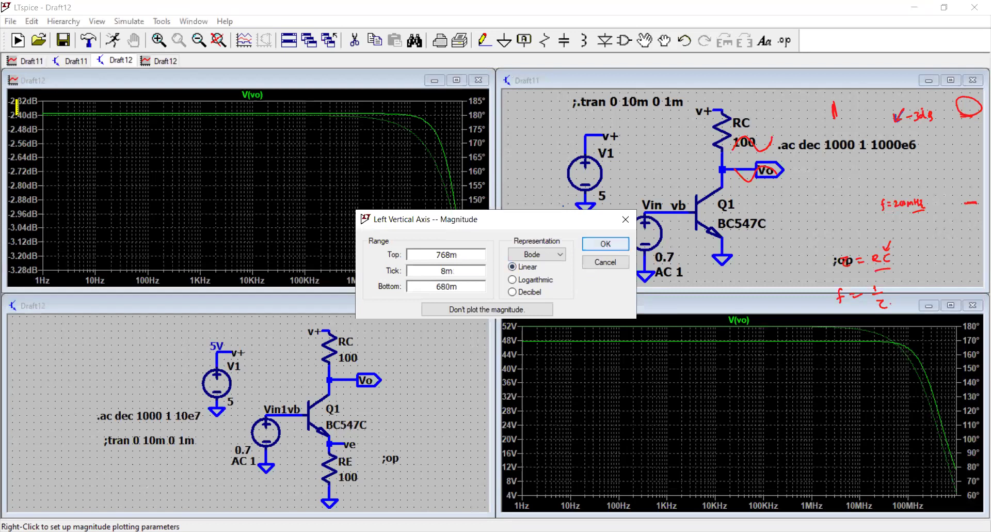
click(605, 245)
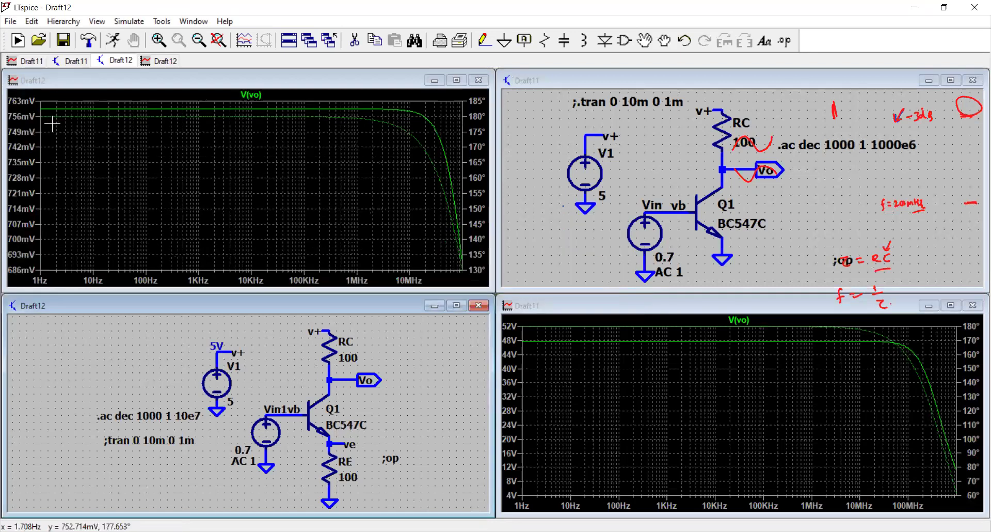
- Change Draft12's emitter resistor RE value from 100 to 10
right_click(347, 474)
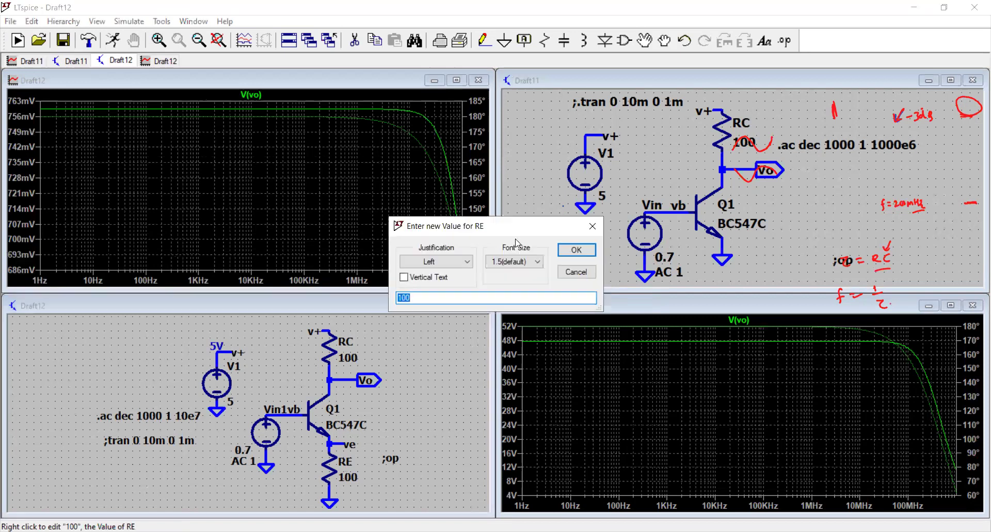
click(436, 299)
key(BackSpace)
click(566, 253)
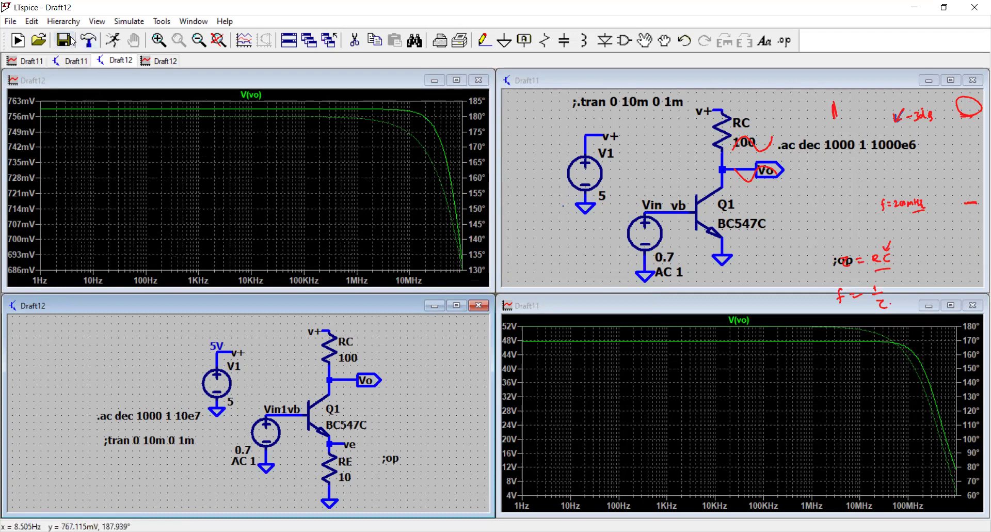
- Rerun the Draft12 simulation with RE = 10, leaving the plot's magnitude axis unchanged
click(115, 43)
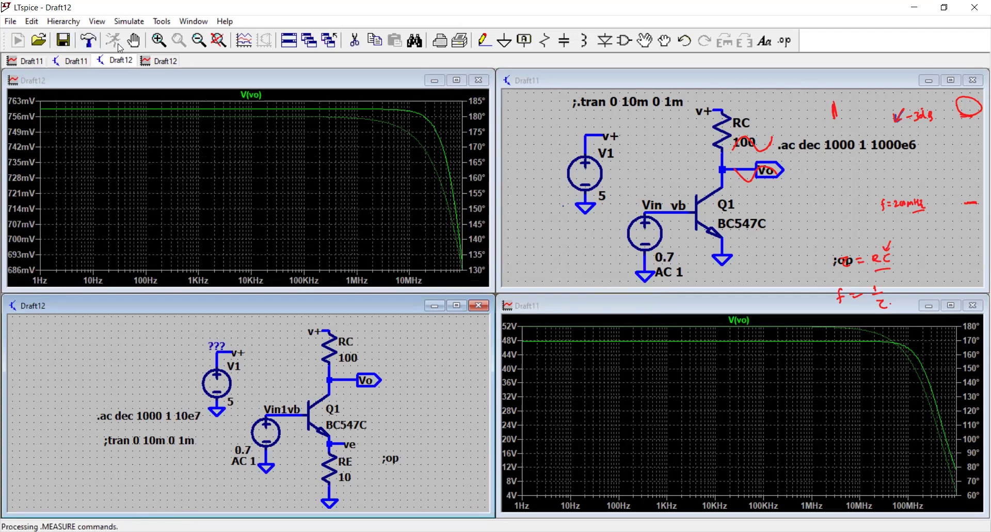
right_click(28, 149)
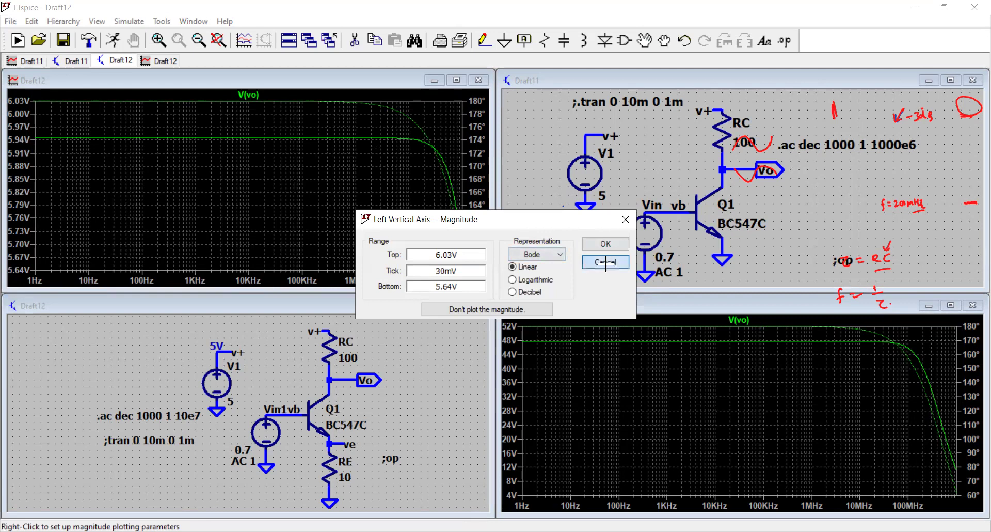
click(370, 364)
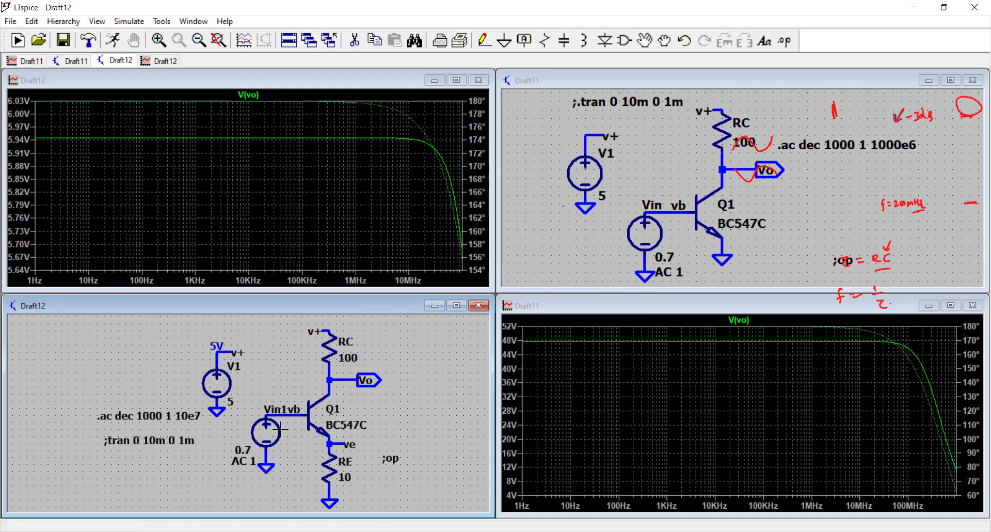
- Change the .ac directive's stop frequency to 100e7
right_click(141, 413)
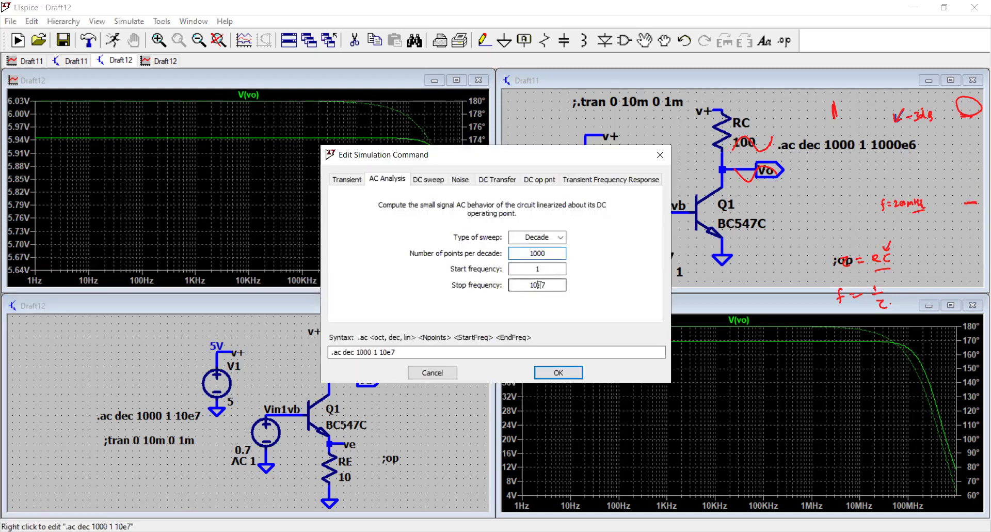
click(540, 285)
text(0)
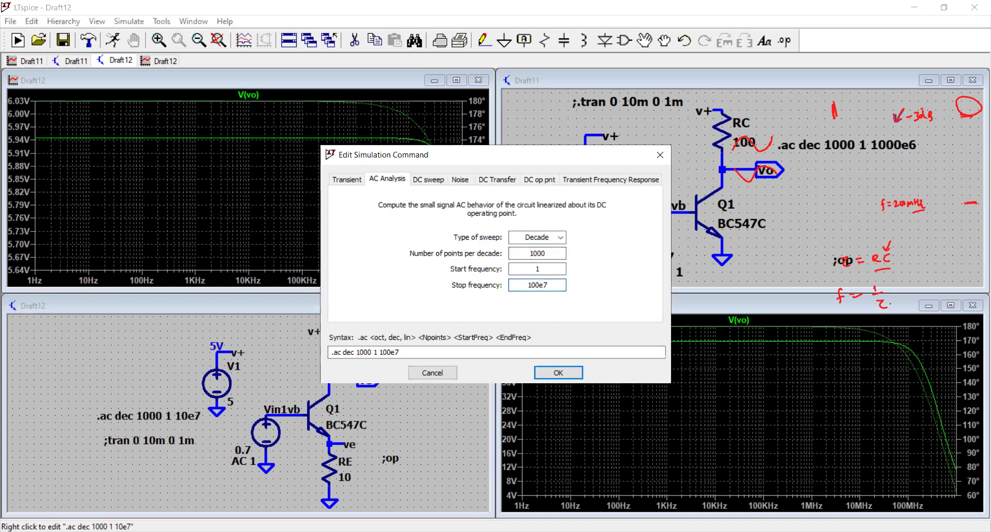
key(Return)
- Re-simulate and show the top-left plot's magnitude in decibels
click(112, 41)
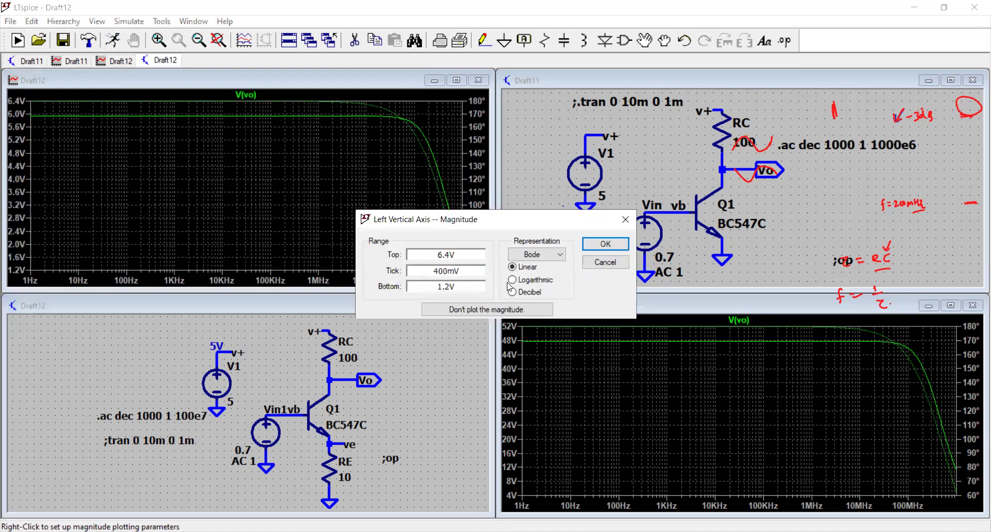
click(512, 291)
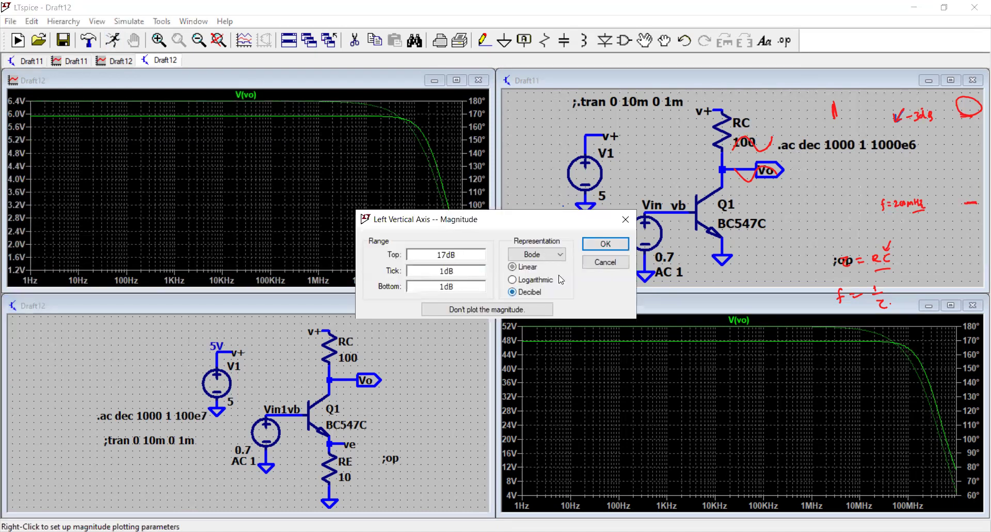
click(606, 243)
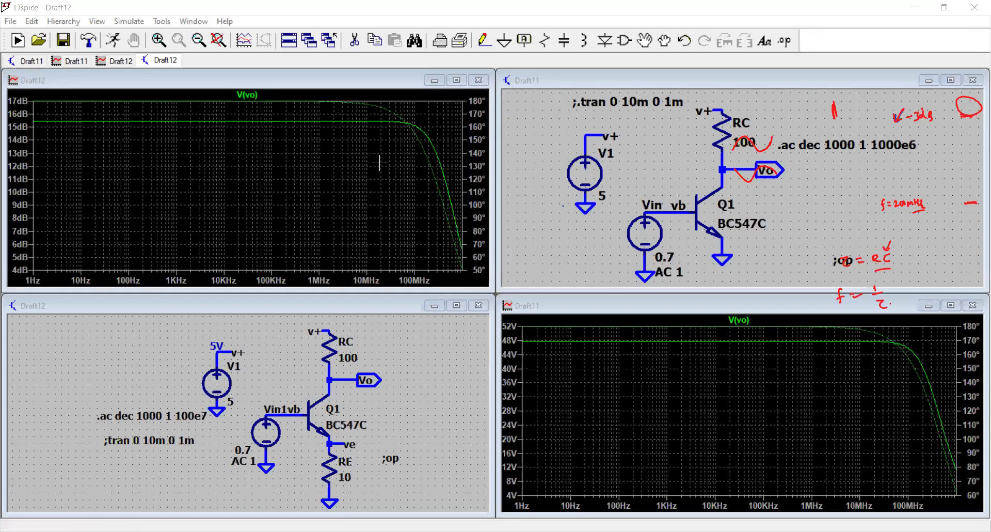
- Draw an arrow and a '-3dB' label at the top-left curve's rolloff
click(436, 149)
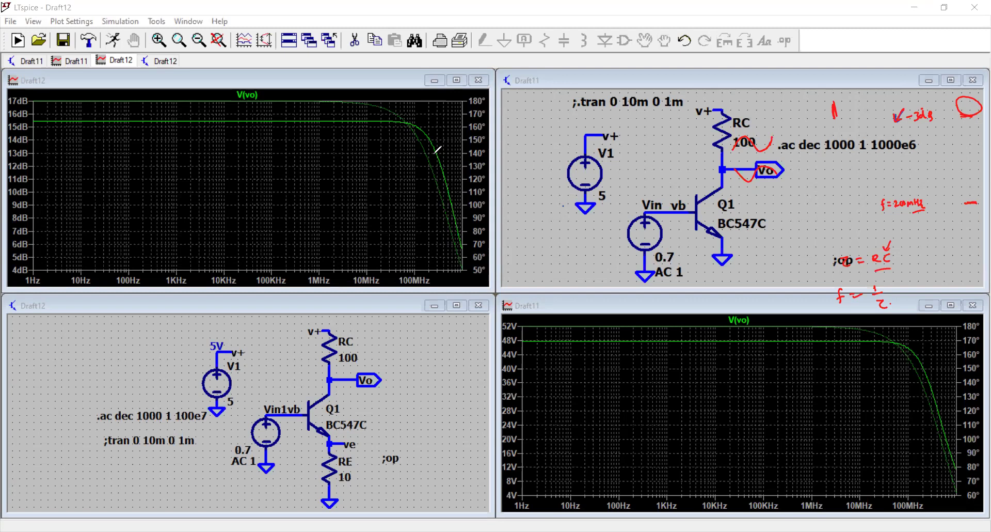
drag(448, 141, 439, 153)
mouse_move(437, 146)
mouse_down()
mouse_move(443, 153)
mouse_move(437, 129)
mouse_up()
drag(438, 125, 455, 129)
- Mark the cutoff with '100M' beneath it and arrow the lower-right plot's flat gain
click(436, 221)
drag(437, 258, 435, 285)
mouse_move(439, 279)
mouse_down()
mouse_move(465, 282)
mouse_move(460, 272)
mouse_up()
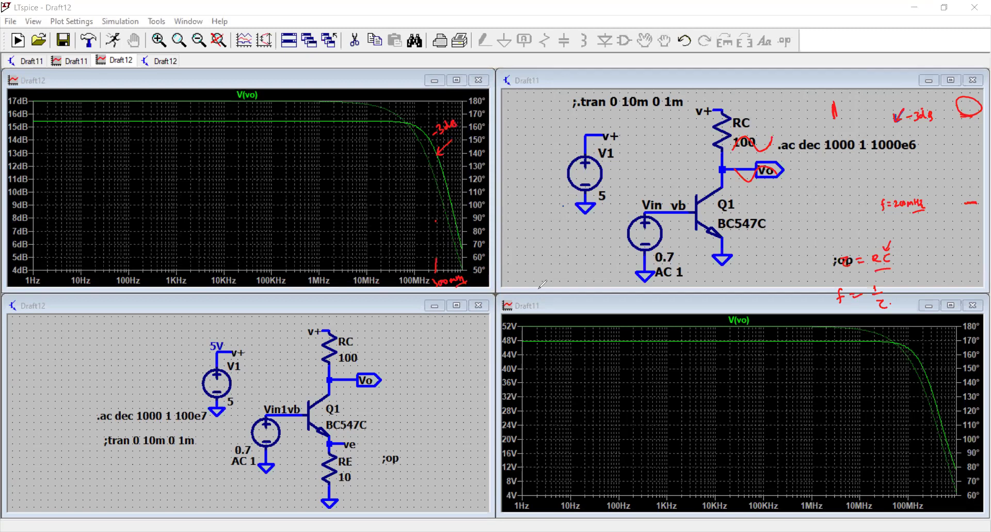
drag(606, 379, 622, 365)
drag(615, 366, 621, 372)
- Switch the lower-right Draft11 plot's magnitude axis to Decibel, then bring Draft11's schematic forward
click(514, 365)
click(509, 386)
click(530, 293)
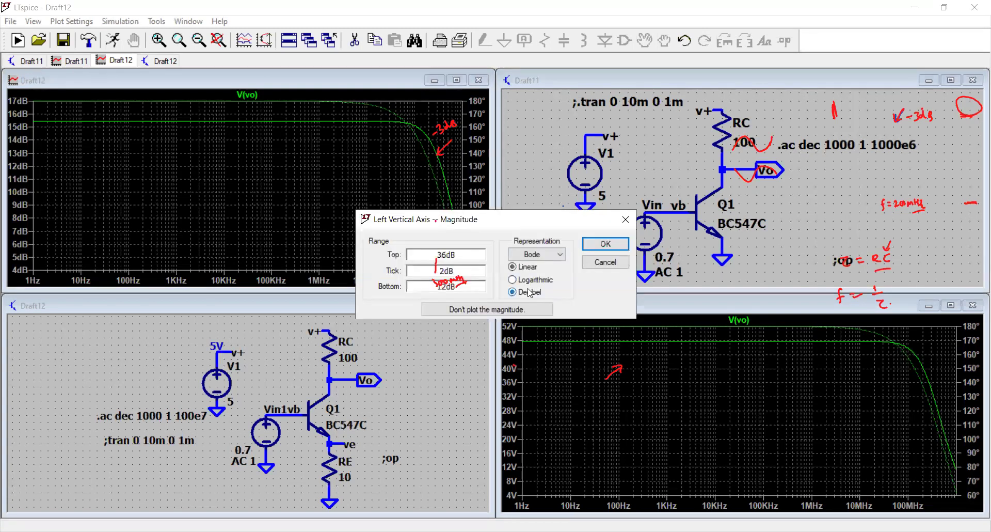
click(601, 246)
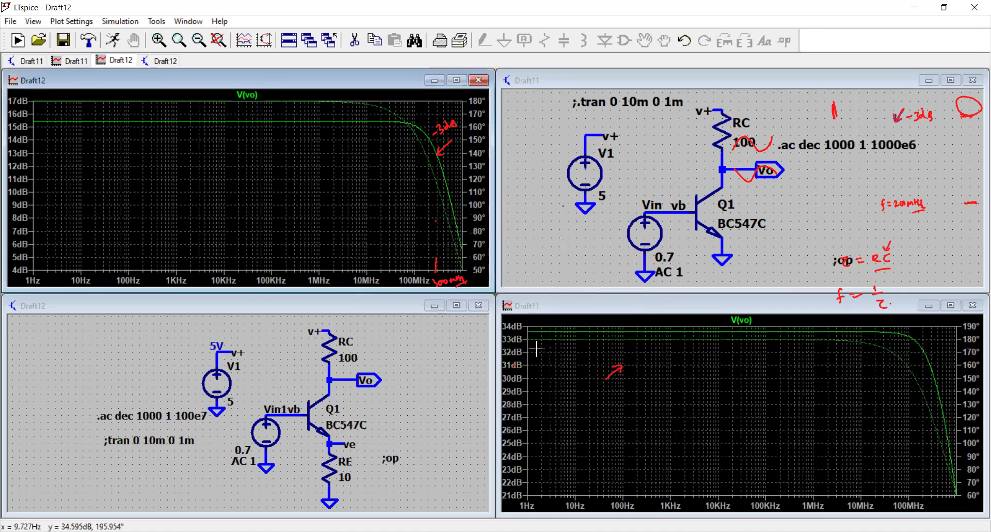
click(772, 213)
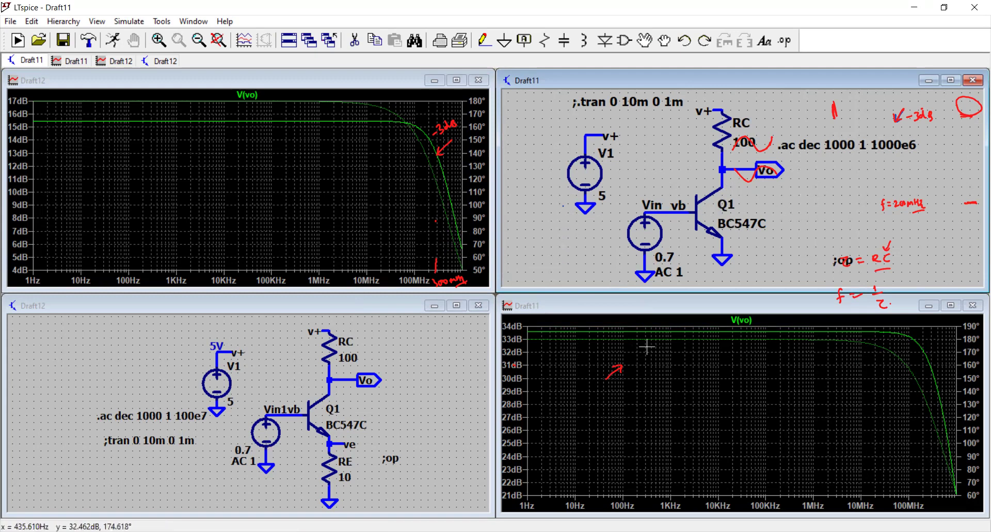
click(368, 416)
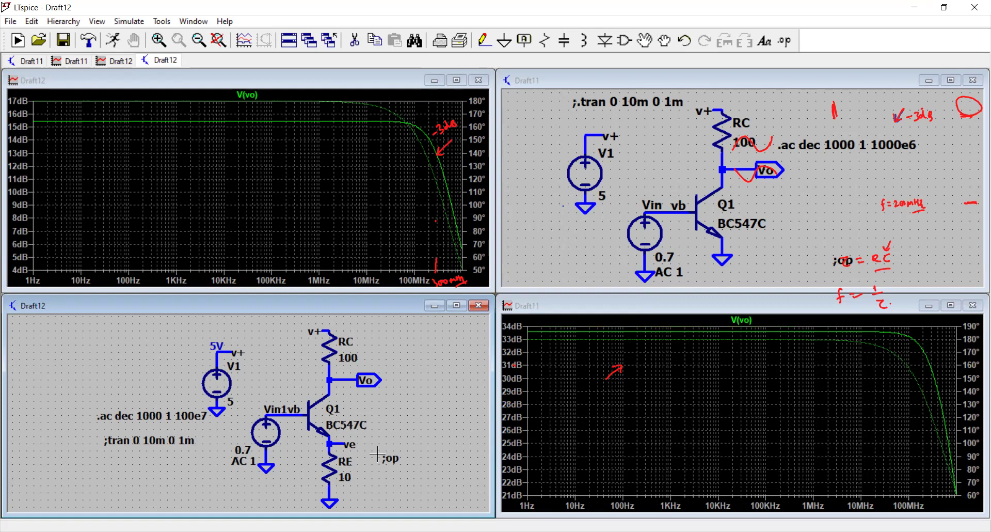
click(628, 186)
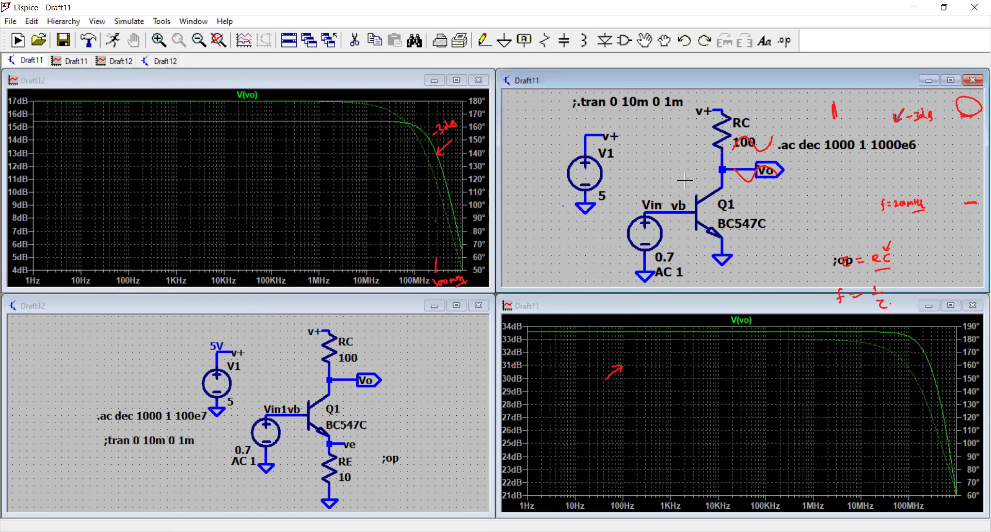